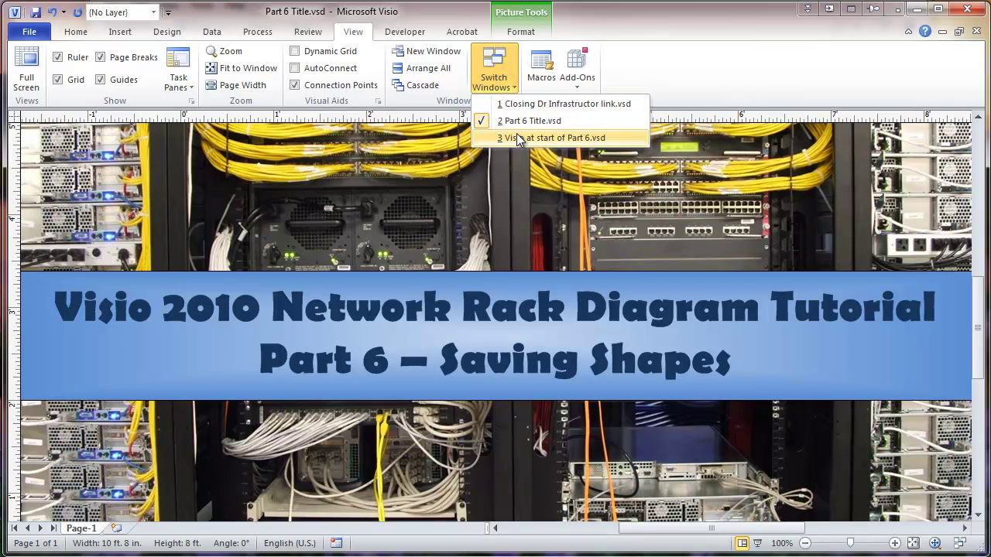
Step: Switch the window from the title page to the drawing 'Visio at start of Part 6.vsd'
{"action": "key", "text": "Escape"}
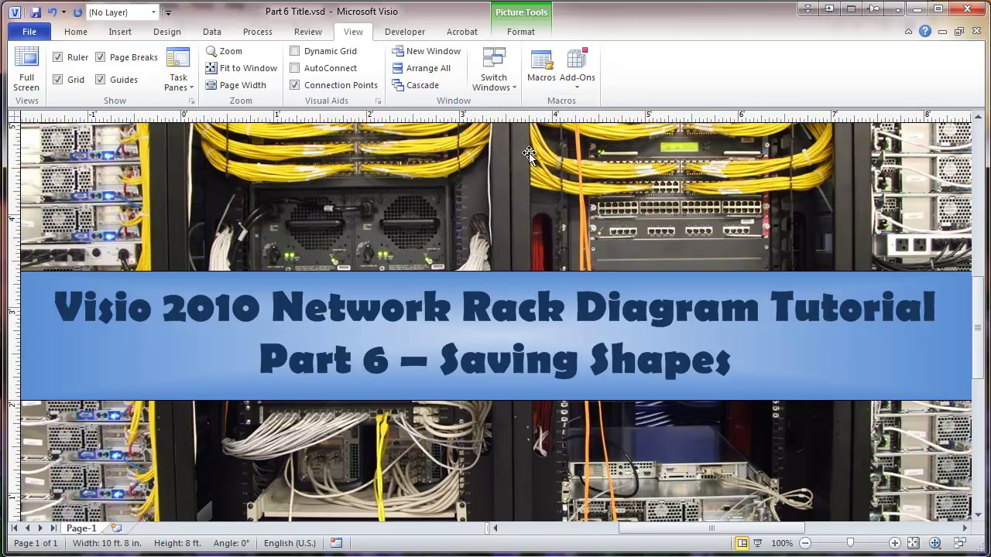
{"action": "left_click", "coordinate": [501, 83]}
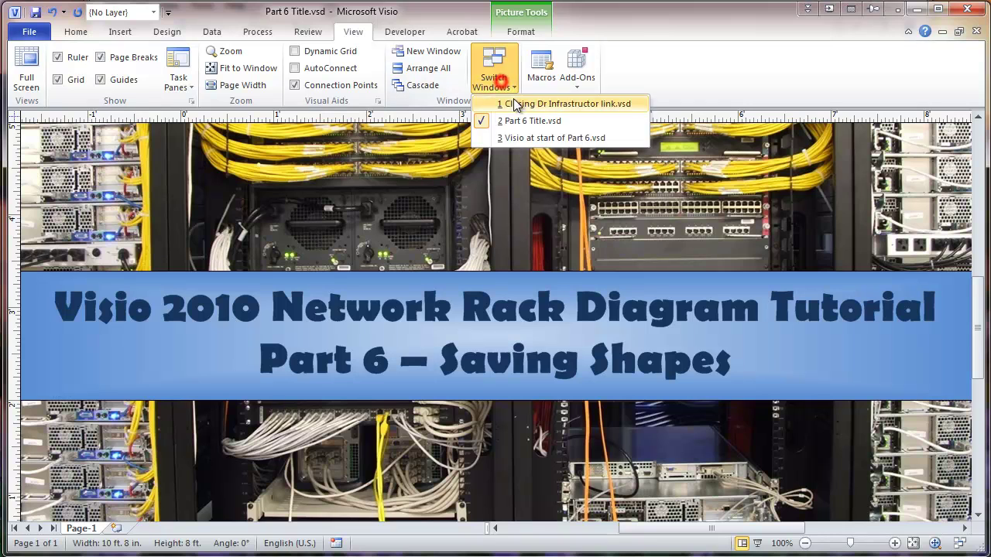
{"action": "left_click", "coordinate": [520, 140]}
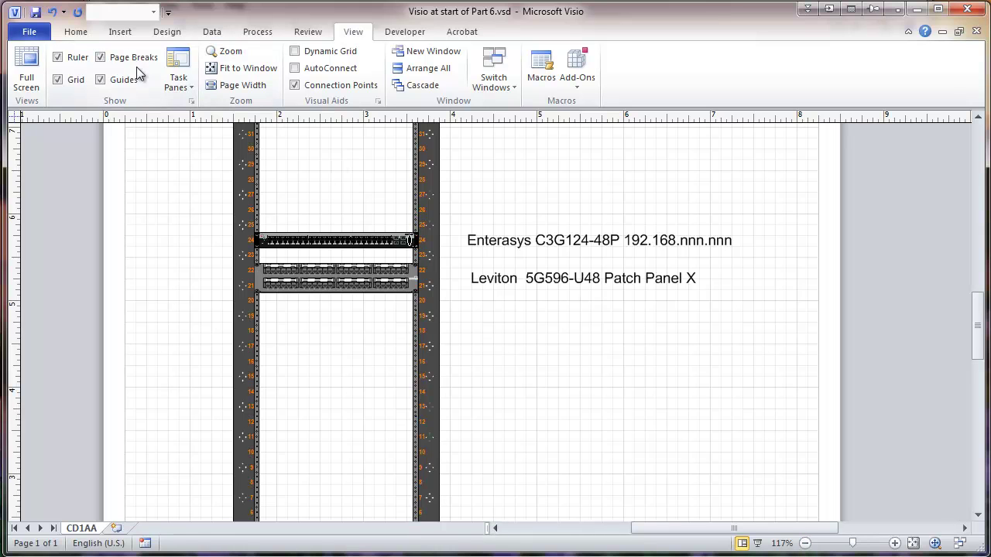
Step: Show the Shapes pane and the Shape Data pane beside the rack drawing
{"action": "left_click", "coordinate": [187, 87]}
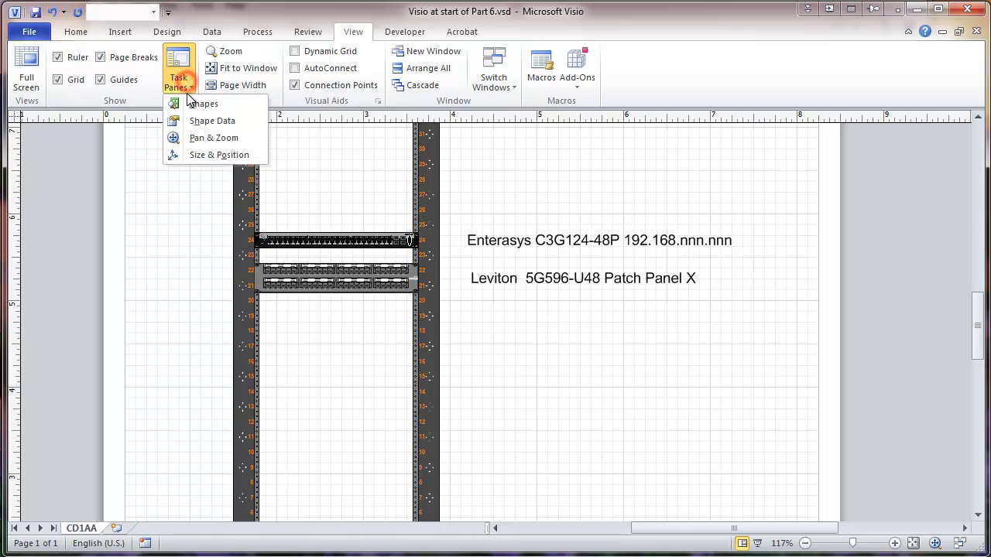
{"action": "left_click", "coordinate": [187, 106]}
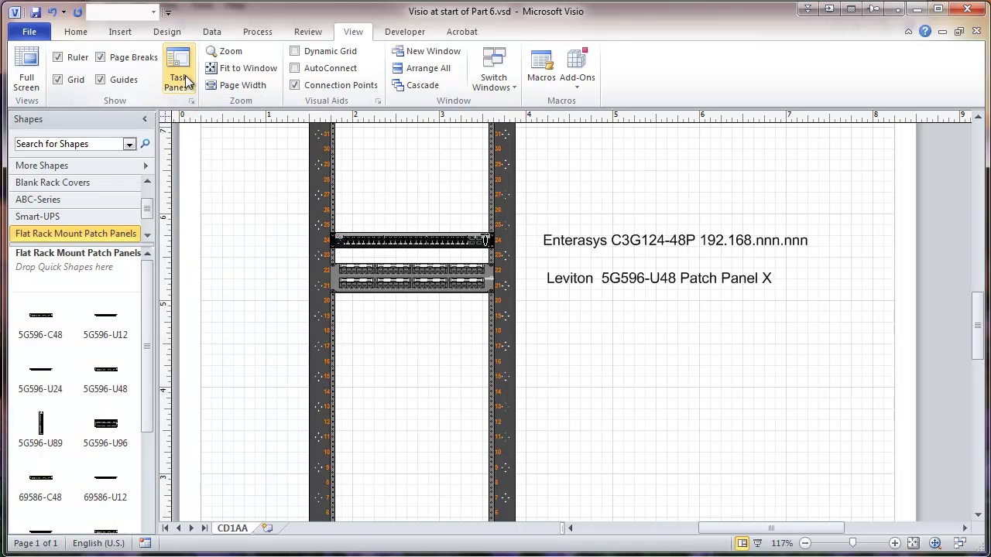
{"action": "left_click", "coordinate": [179, 81]}
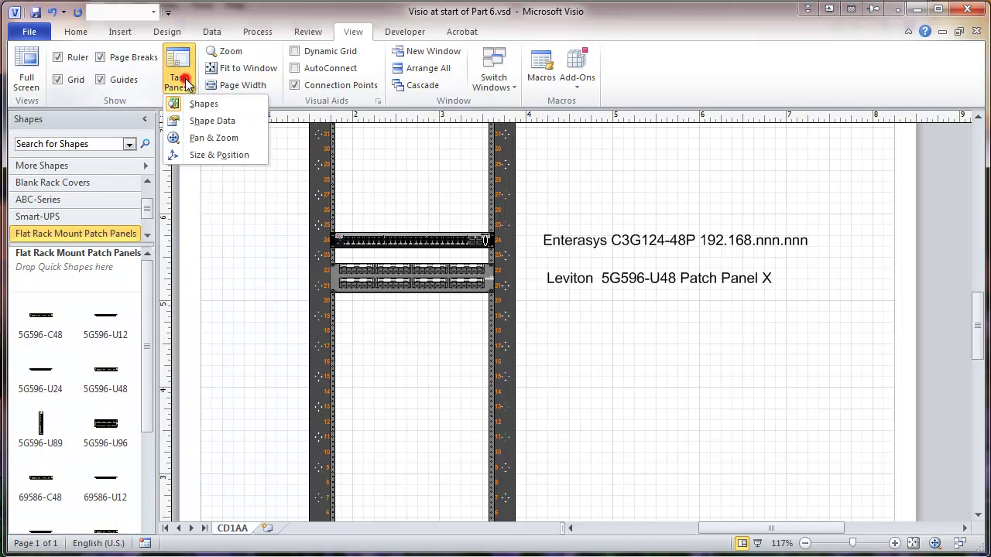
{"action": "left_click", "coordinate": [196, 124]}
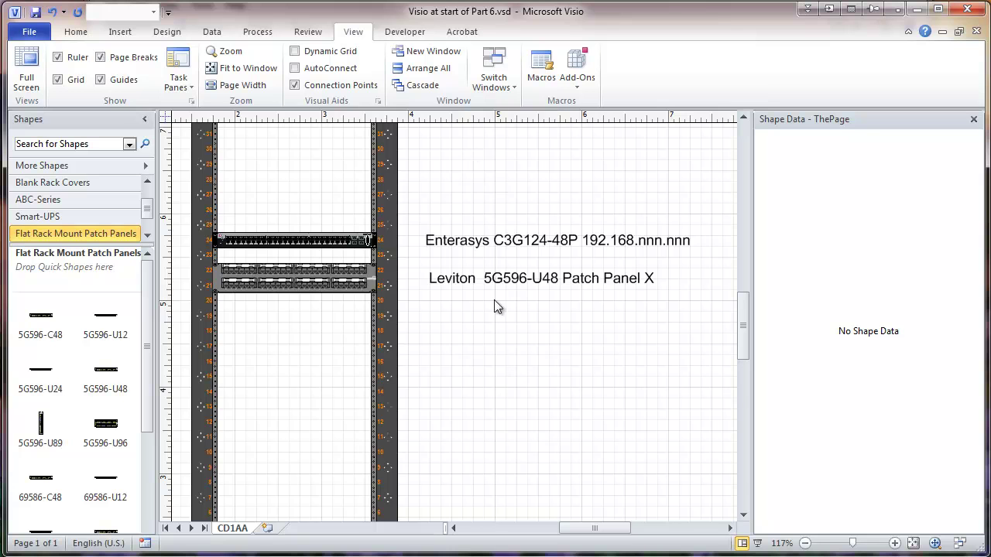
Step: Zoom out to 67% so the whole rack fits on screen
{"action": "left_click", "coordinate": [806, 545]}
{"action": "left_click", "coordinate": [805, 544]}
{"action": "left_click", "coordinate": [806, 544]}
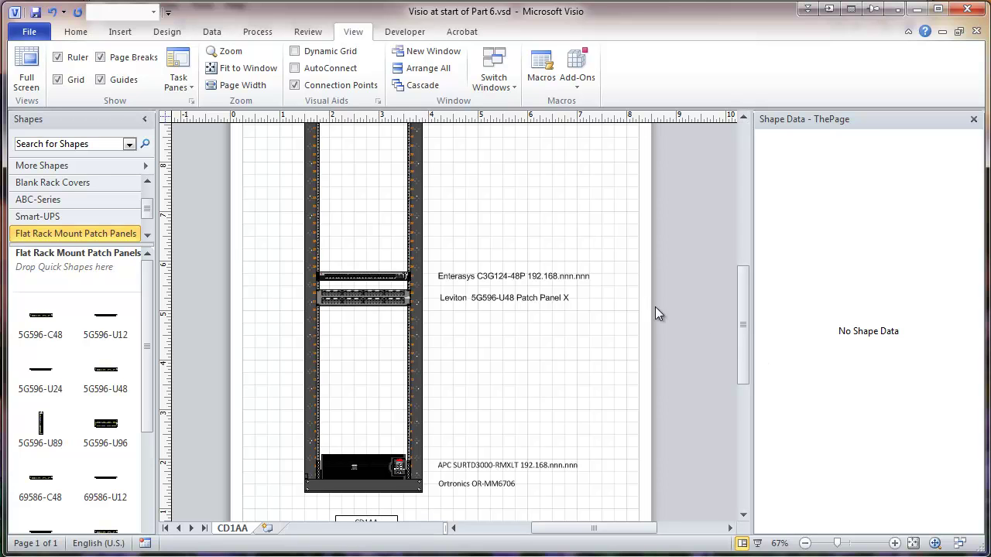
{"action": "left_click_drag", "start_coordinate": [741, 366], "coordinate": [737, 364]}
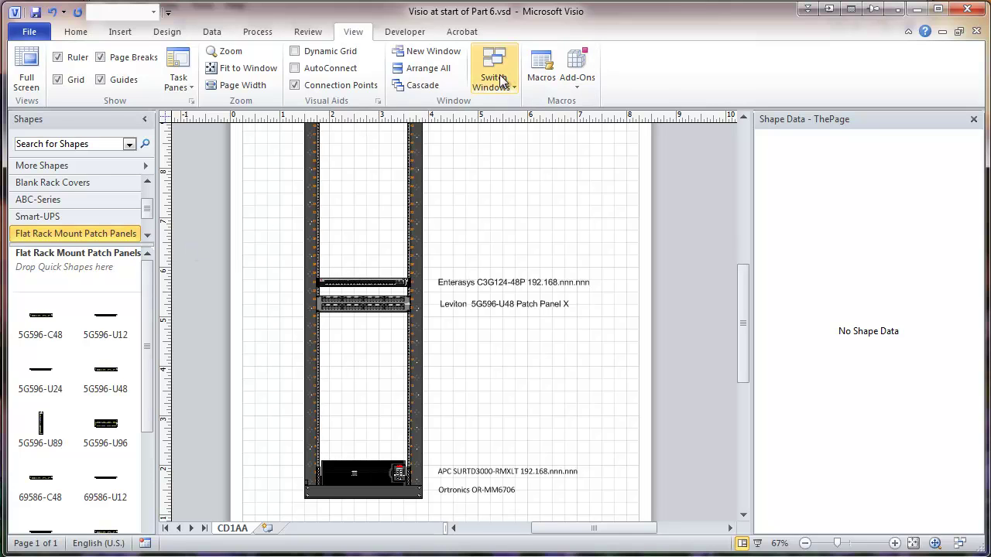
Step: Show the Document Stencil and select its masters, starting with OR-MM6706, 49254-BP1 and C3G124-48P
{"action": "left_click", "coordinate": [405, 32]}
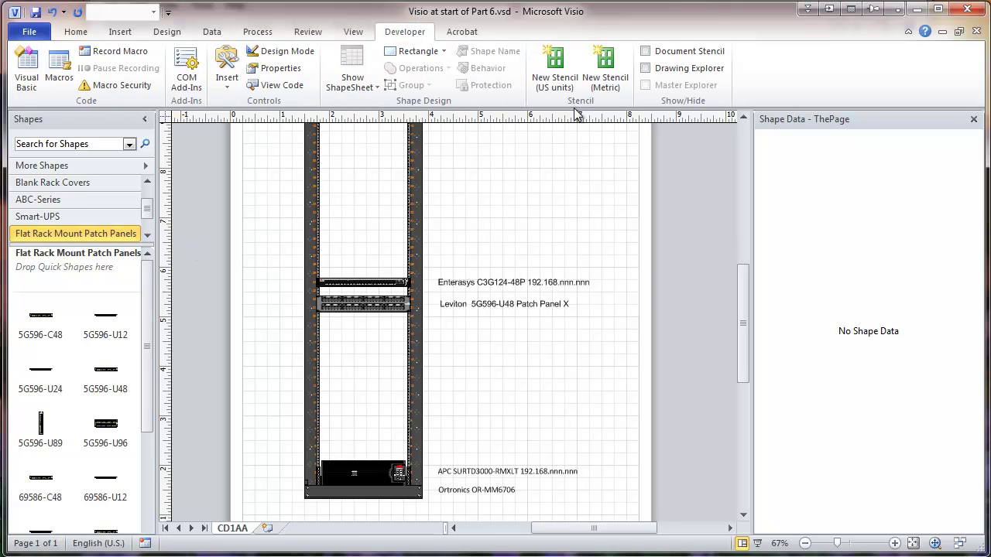
{"action": "left_click", "coordinate": [645, 51]}
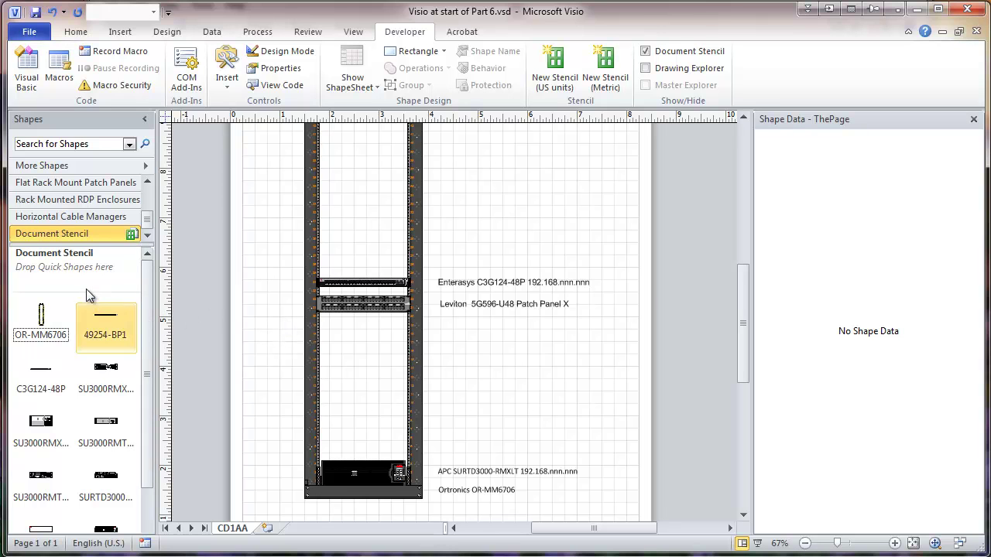
{"action": "left_click", "coordinate": [39, 316]}
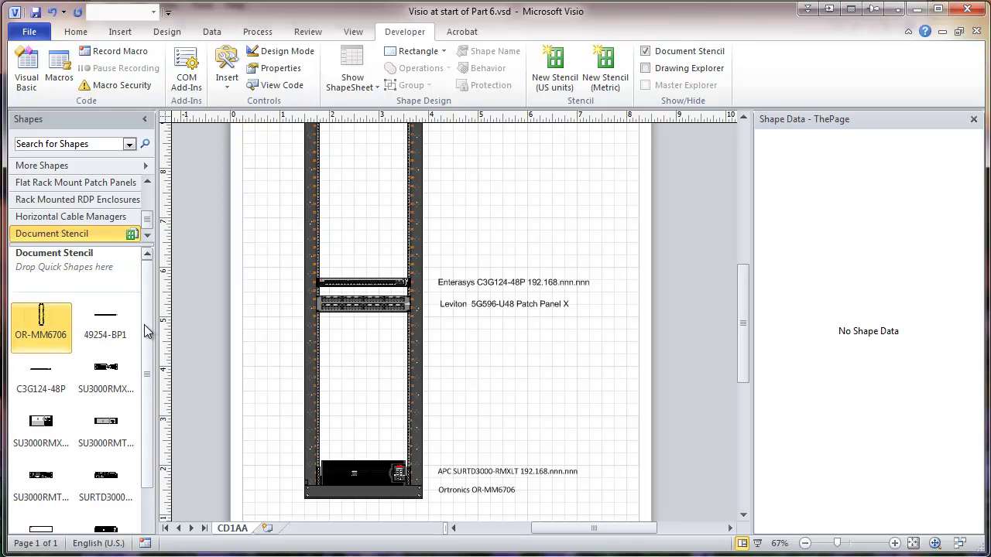
{"action": "left_click", "coordinate": [98, 329], "text": "ctrl"}
{"action": "left_click", "coordinate": [40, 389], "text": "ctrl"}
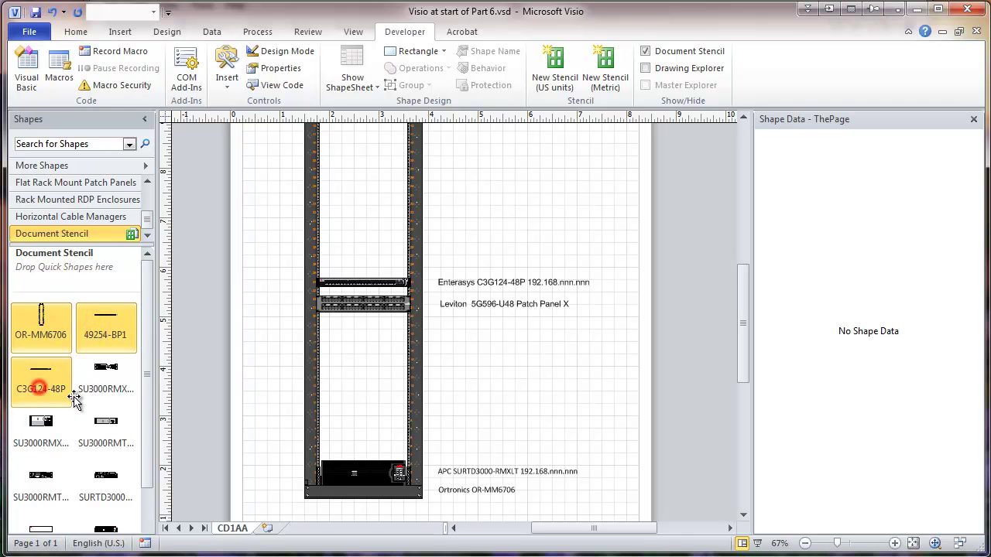
{"action": "left_click", "coordinate": [99, 380], "text": "ctrl"}
{"action": "left_click", "coordinate": [42, 438], "text": "ctrl"}
{"action": "left_click", "coordinate": [91, 440], "text": "ctrl"}
{"action": "left_click", "coordinate": [86, 488], "text": "ctrl"}
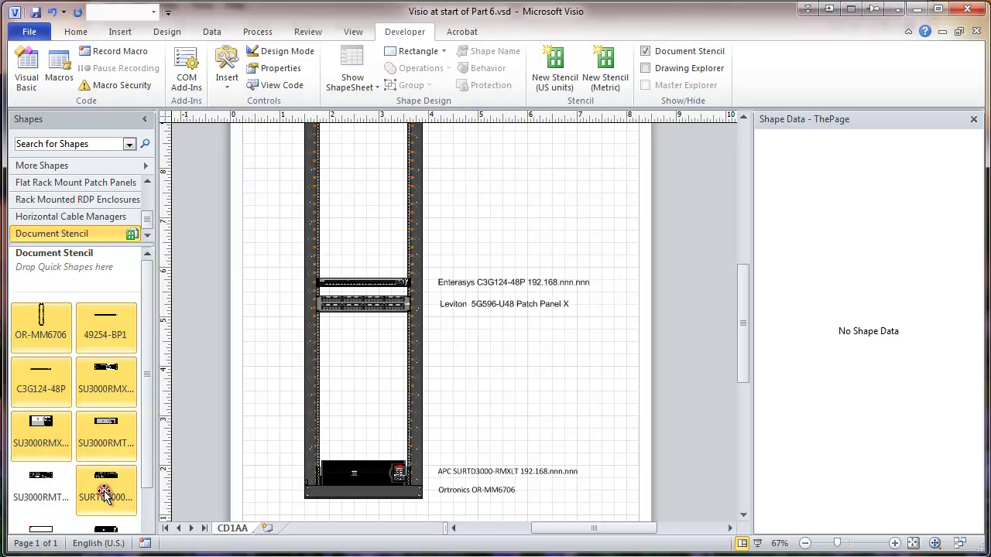
{"action": "left_click", "coordinate": [40, 489], "text": "ctrl"}
Step: Add the remaining lower masters to the selection and delete all selected masters
{"action": "scroll", "coordinate": [147, 456], "scroll_direction": "down", "scroll_amount": 2}
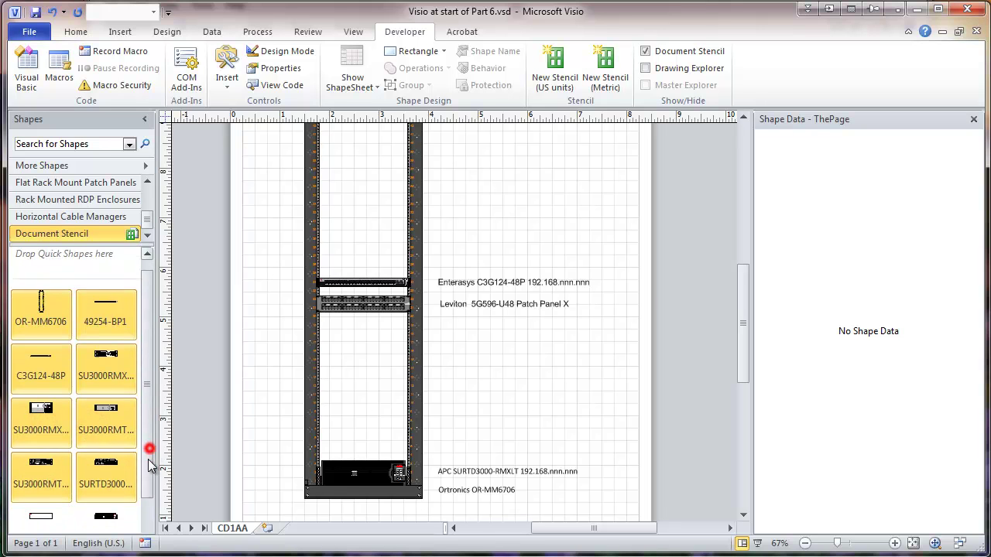
{"action": "left_click", "coordinate": [112, 482], "text": "ctrl"}
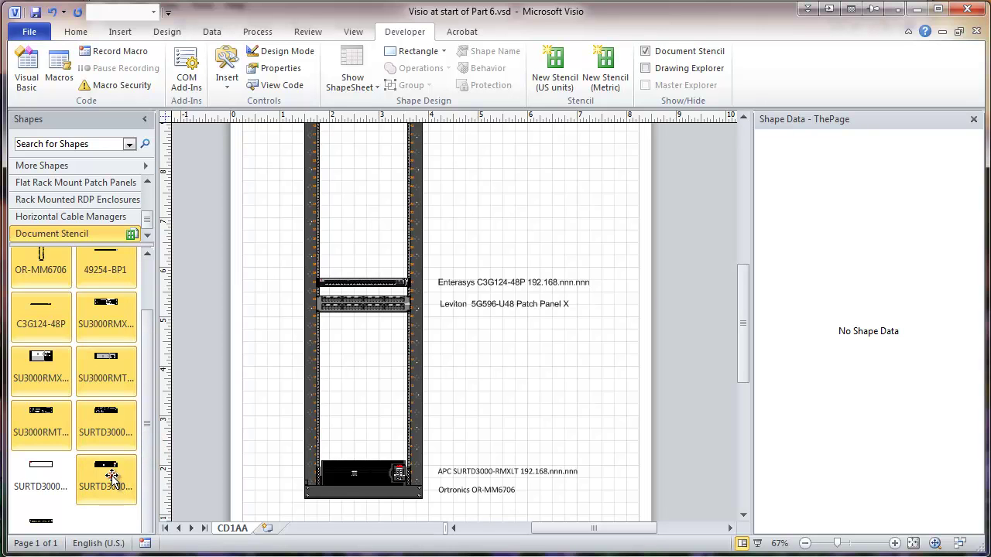
{"action": "left_click", "coordinate": [43, 477], "text": "ctrl"}
{"action": "left_click", "coordinate": [40, 522], "text": "ctrl"}
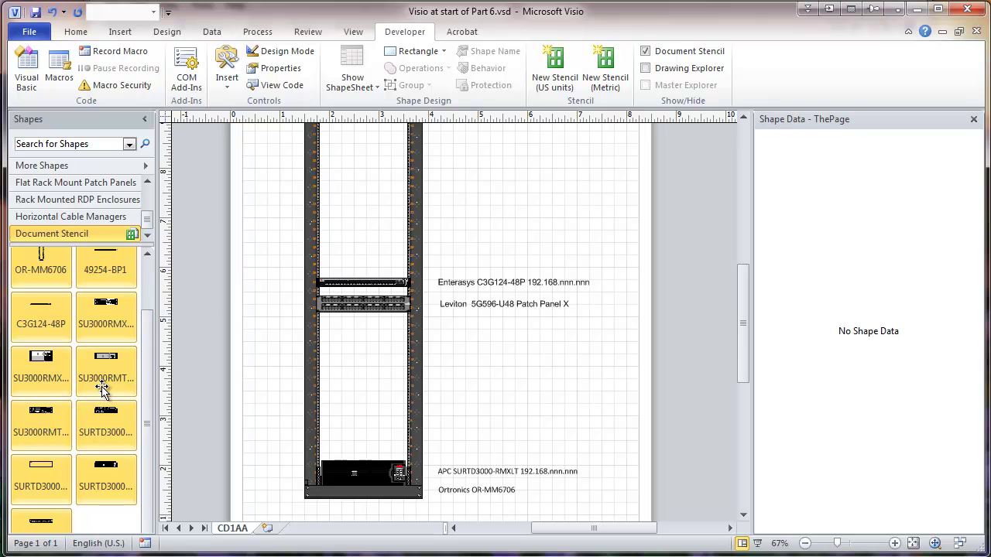
{"action": "key", "text": "Delete"}
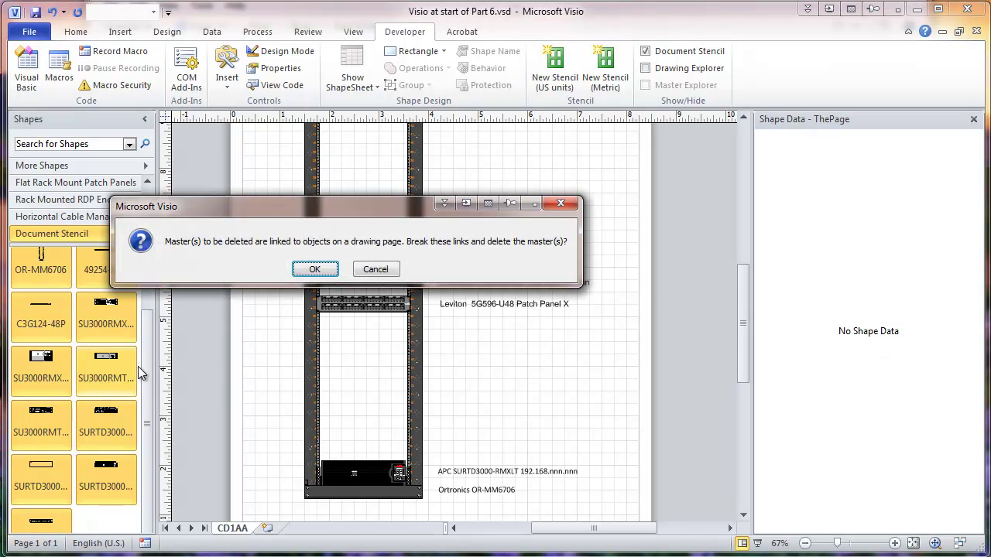
Step: Confirm breaking the links so every master is removed from the Document Stencil
{"action": "left_click", "coordinate": [300, 269]}
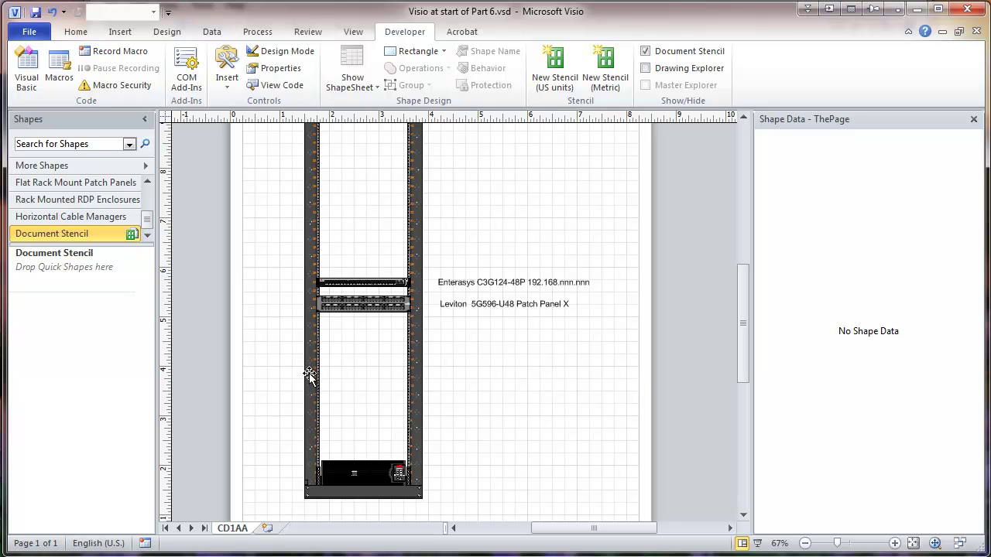
Step: Drag the rack, UPS, patch panel and switch into the Document Stencil, creating Master.2, Master.4, Master.5 and Master.6
{"action": "left_click_drag", "start_coordinate": [310, 374], "coordinate": [51, 345]}
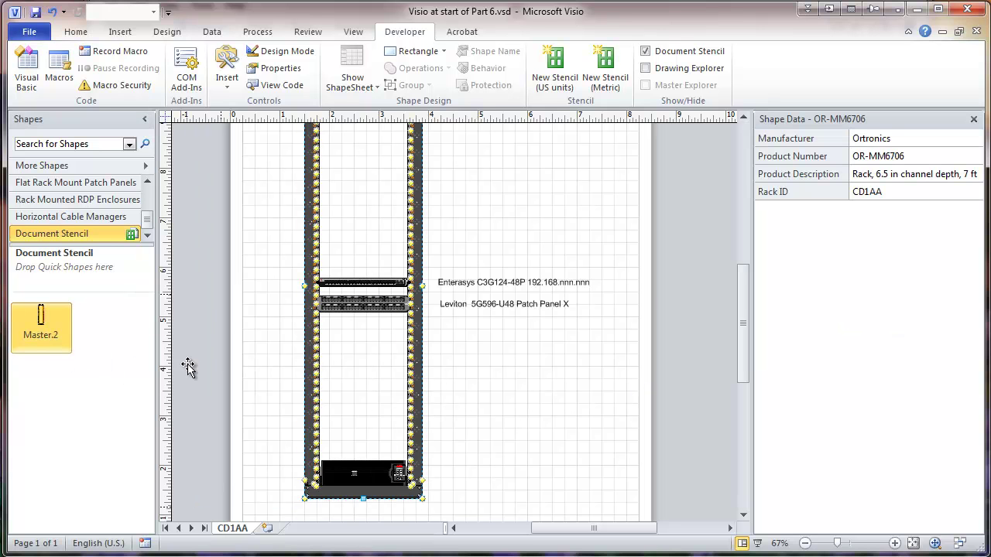
{"action": "left_click_drag", "start_coordinate": [364, 474], "coordinate": [116, 341]}
{"action": "left_click_drag", "start_coordinate": [373, 302], "coordinate": [40, 370]}
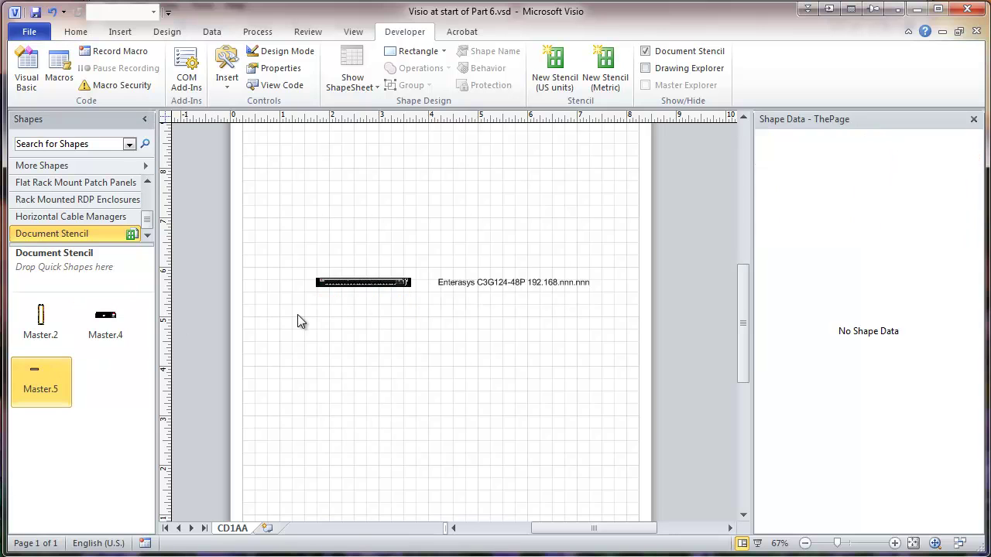
{"action": "left_click_drag", "start_coordinate": [361, 283], "coordinate": [120, 397]}
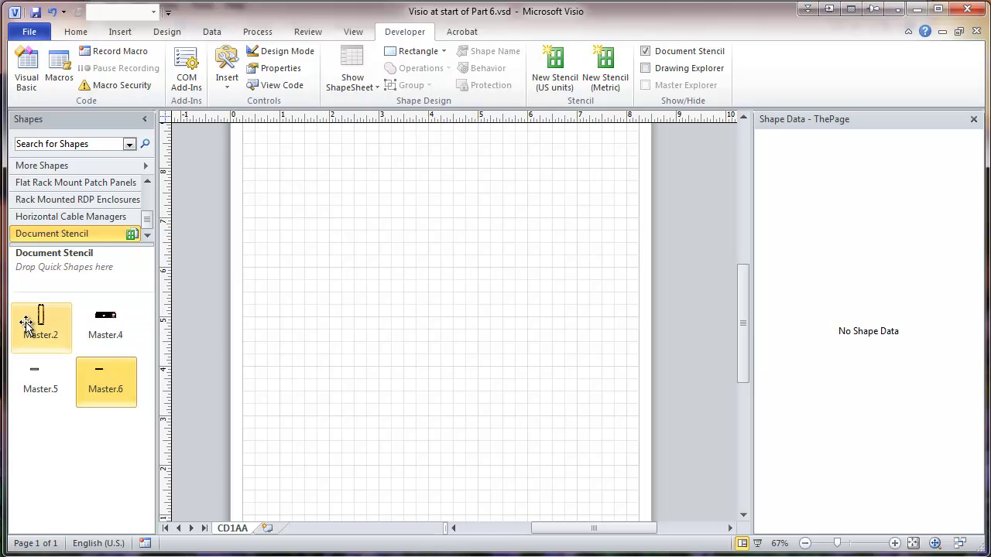
Step: Place the rack, UPS, patch panel and switch masters back into position in the rack
{"action": "left_click_drag", "start_coordinate": [36, 325], "coordinate": [351, 309]}
{"action": "mouse_move", "coordinate": [740, 364]}
{"action": "left_mouse_down"}
{"action": "mouse_move", "coordinate": [740, 349]}
{"action": "mouse_move", "coordinate": [737, 362]}
{"action": "left_mouse_up"}
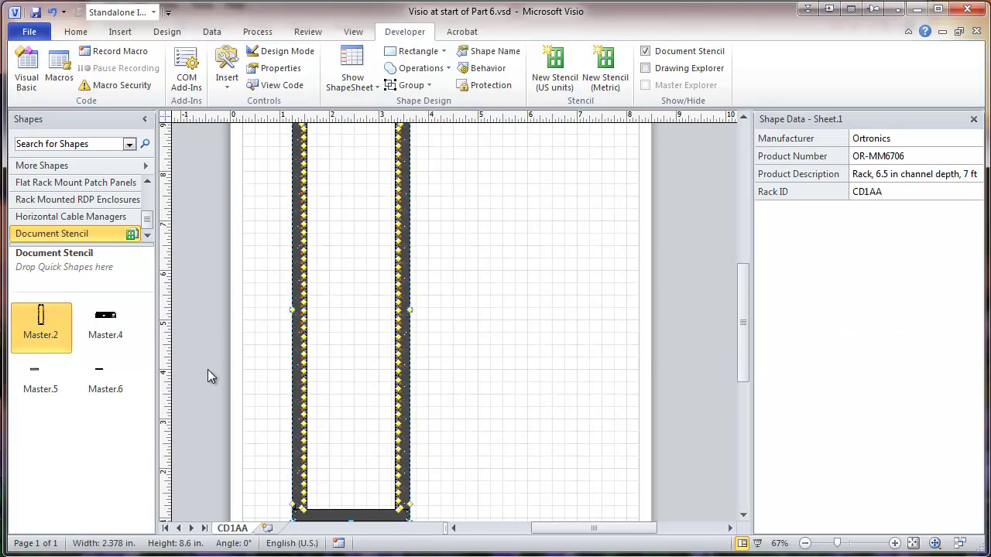
{"action": "left_click", "coordinate": [103, 320]}
{"action": "left_click_drag", "start_coordinate": [103, 320], "coordinate": [348, 499]}
{"action": "left_click_drag", "start_coordinate": [35, 378], "coordinate": [346, 355]}
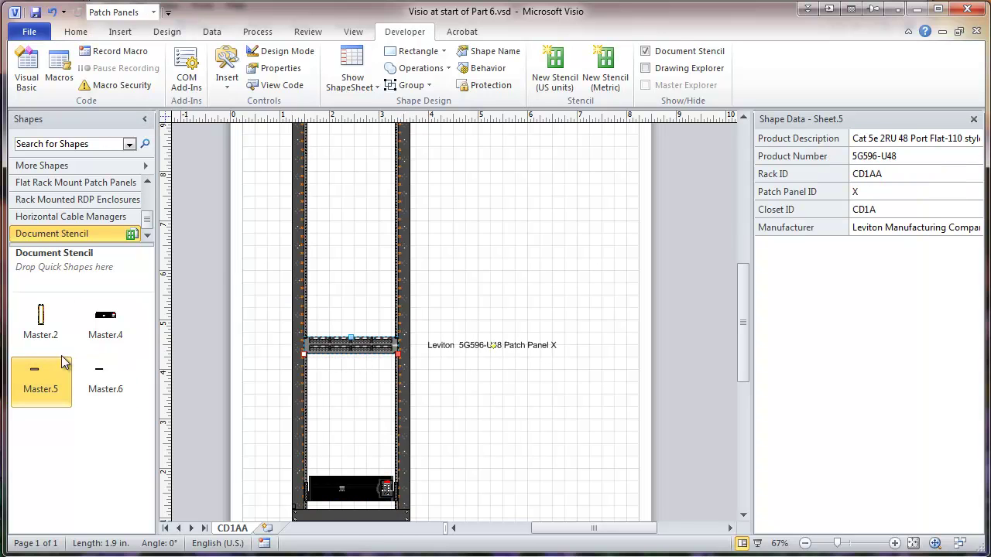
{"action": "left_click_drag", "start_coordinate": [108, 387], "coordinate": [348, 301]}
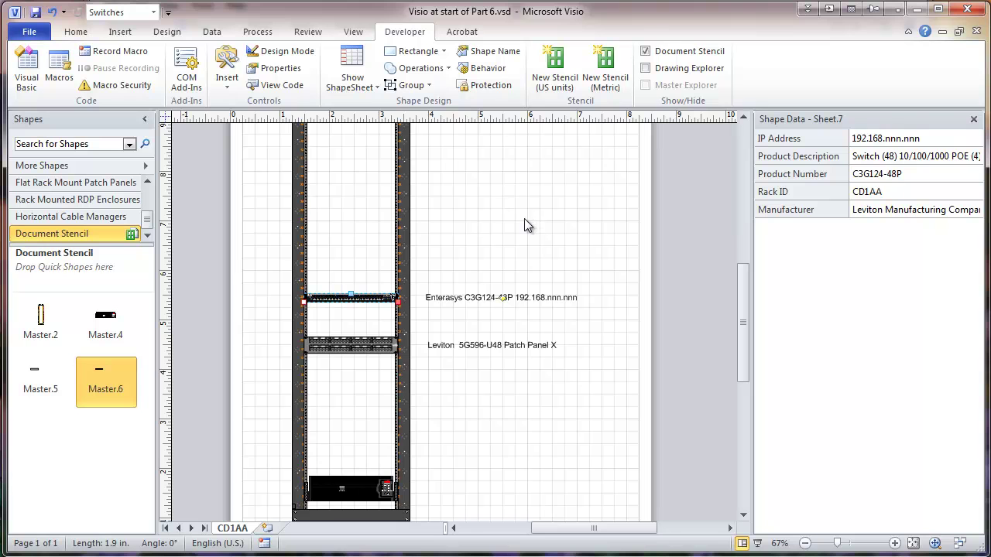
Step: Select the rack and its Product Number value OR-MM6706 in Shape Data
{"action": "left_click", "coordinate": [296, 467]}
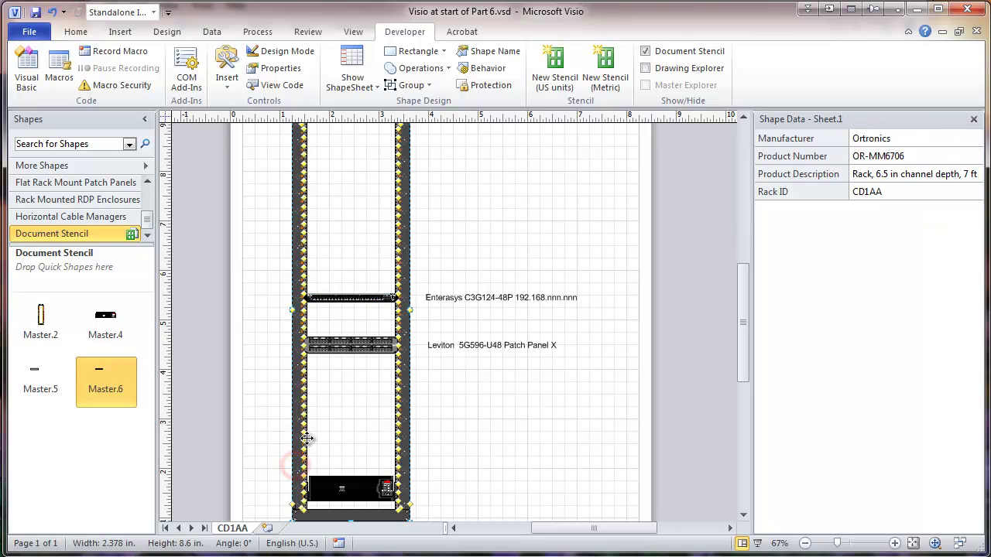
{"action": "left_click", "coordinate": [861, 156]}
{"action": "left_click", "coordinate": [867, 157]}
{"action": "key", "text": "ctrl+c"}
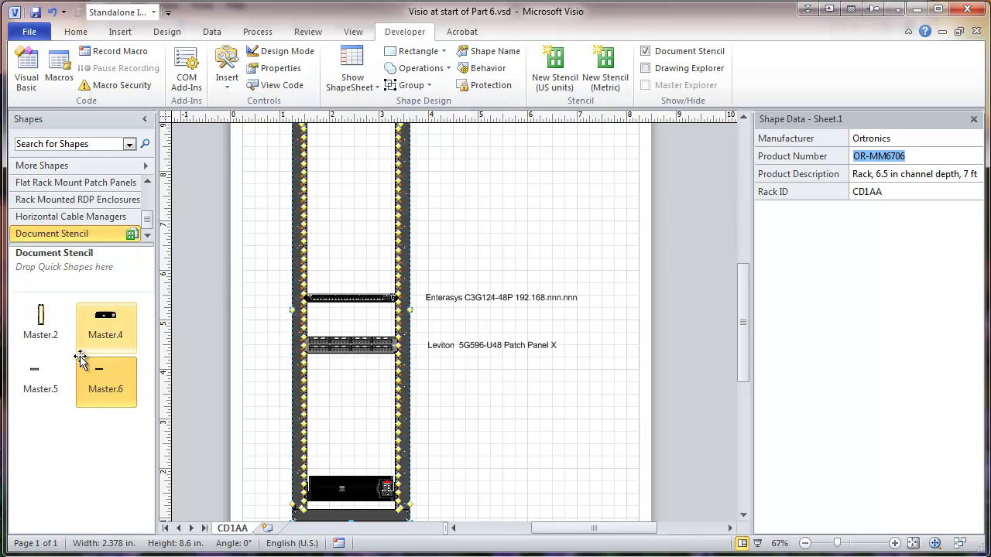
Step: Rename the rack master Master.2 to its product number OR-MM6706
{"action": "left_click", "coordinate": [34, 333]}
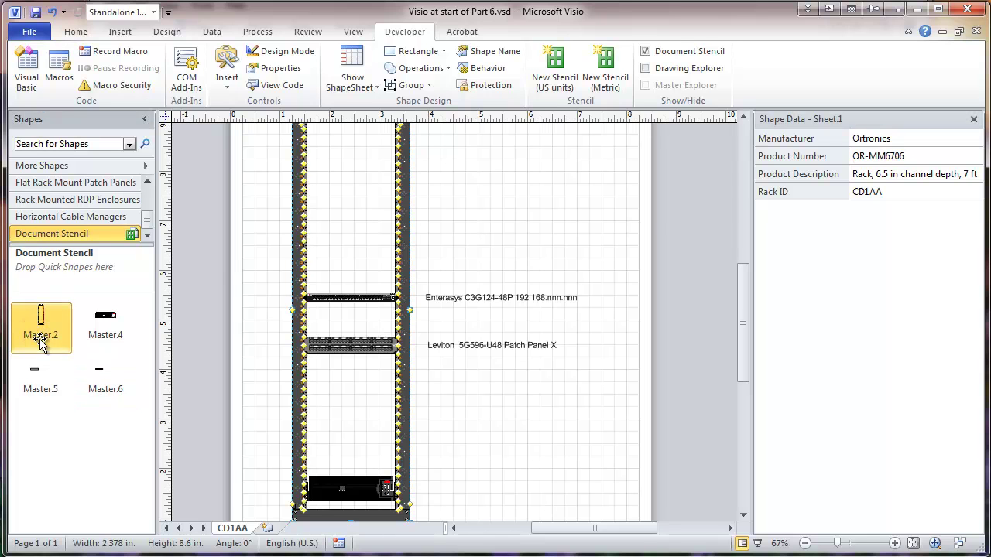
{"action": "right_click", "coordinate": [34, 333]}
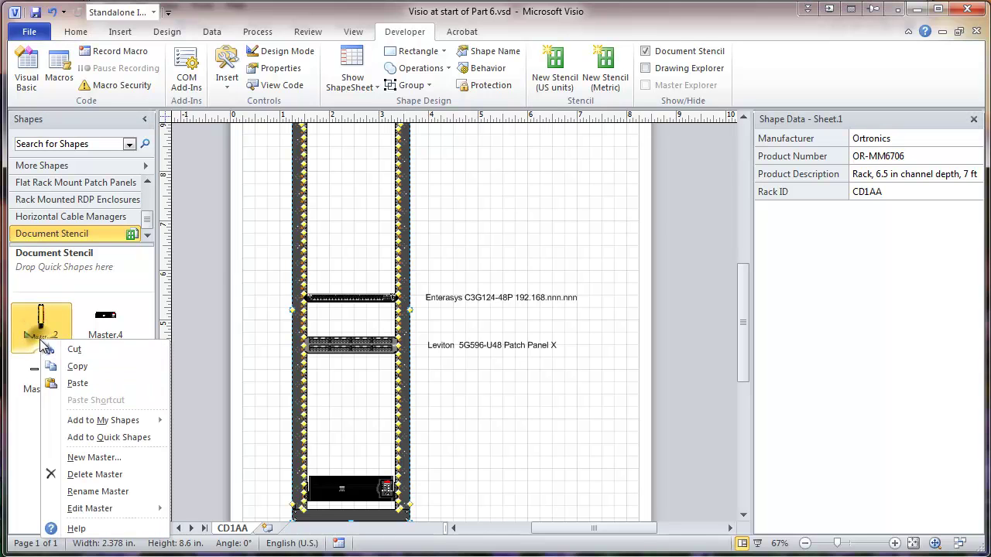
{"action": "left_click", "coordinate": [101, 493]}
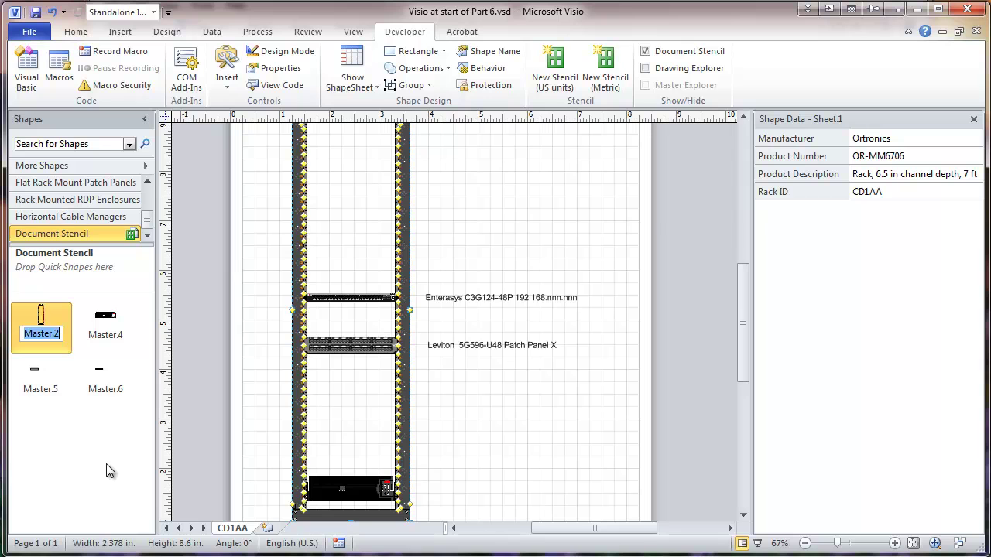
{"action": "key", "text": "ctrl+v"}
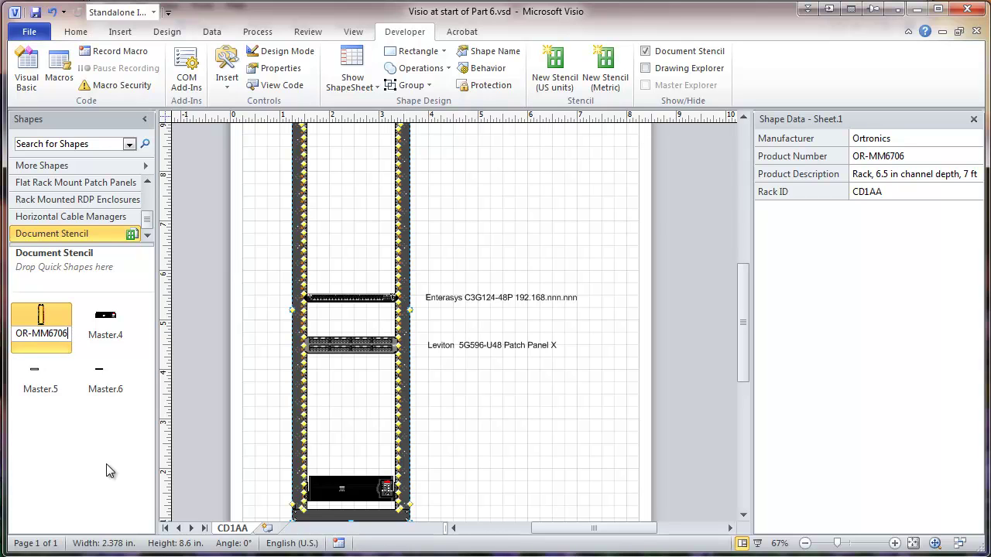
{"action": "left_click", "coordinate": [372, 422]}
Step: Rename the UPS master to the UPS's product number SURTD3000-RMXLT
{"action": "left_click", "coordinate": [244, 418]}
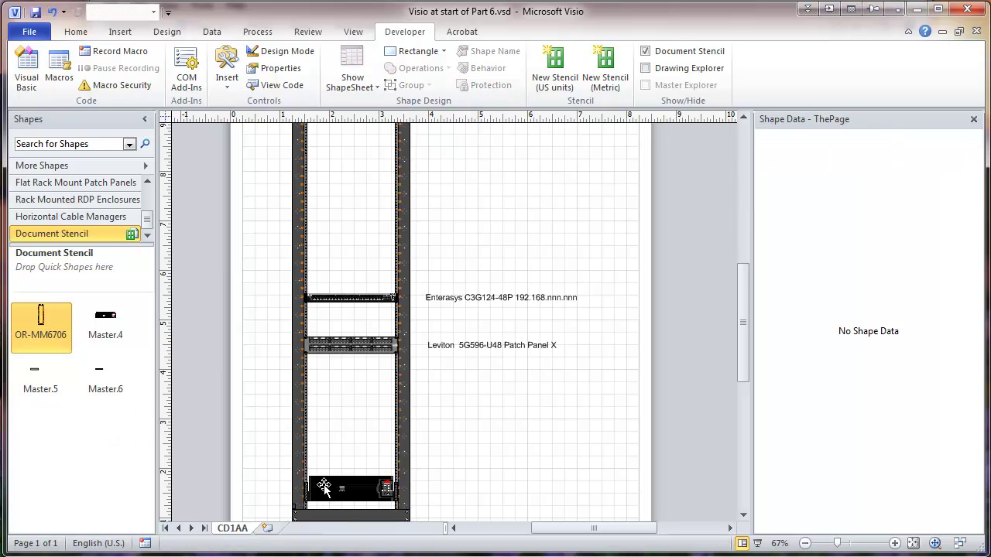
{"action": "left_click", "coordinate": [323, 486]}
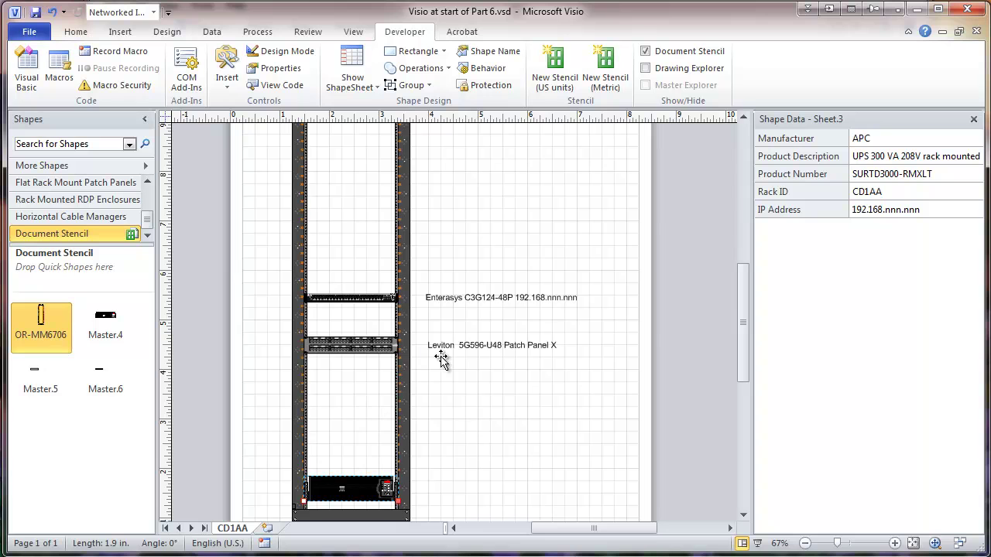
{"action": "left_click", "coordinate": [858, 175]}
{"action": "key", "text": "ctrl+c"}
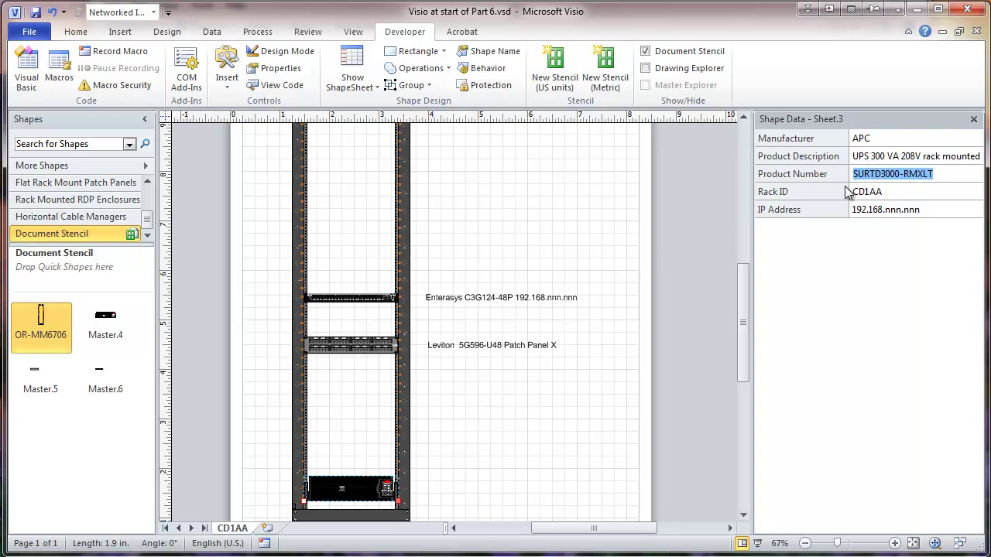
{"action": "left_click", "coordinate": [98, 335]}
{"action": "right_click", "coordinate": [98, 335]}
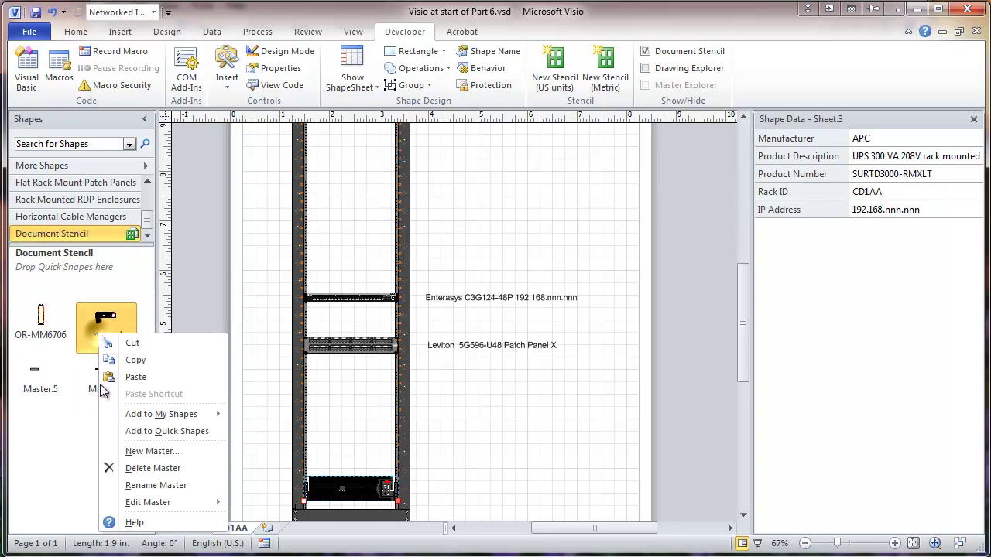
{"action": "left_click", "coordinate": [135, 486]}
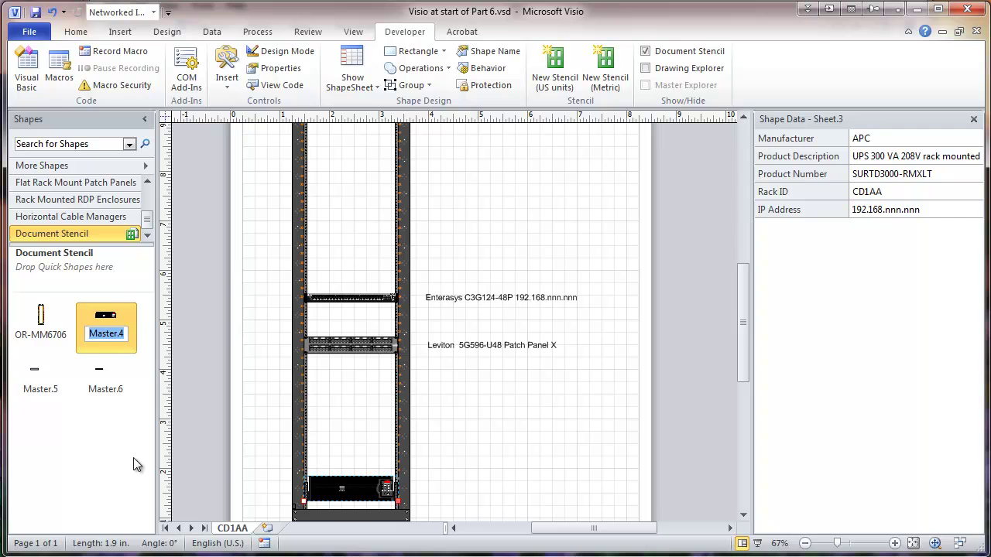
{"action": "key", "text": "ctrl+v"}
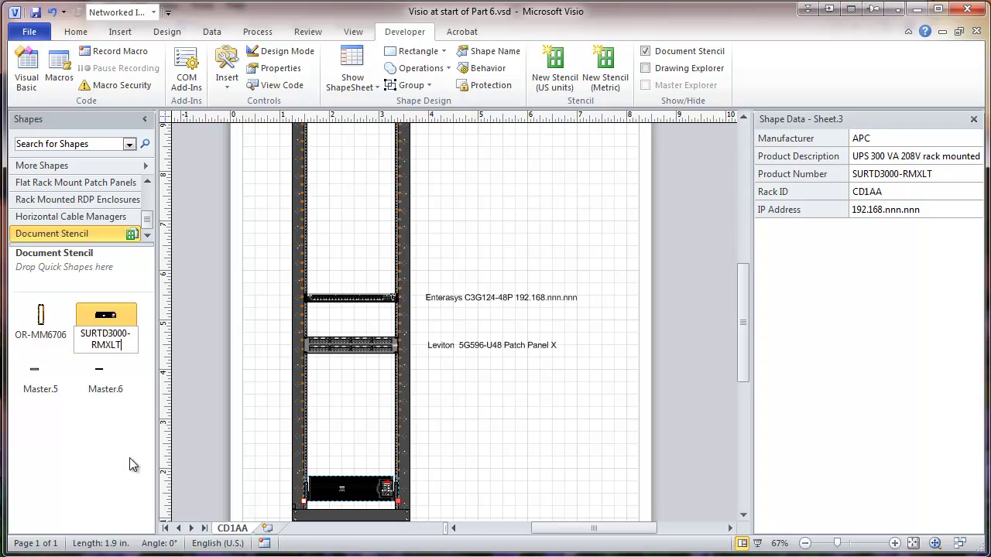
{"action": "left_click", "coordinate": [45, 391]}
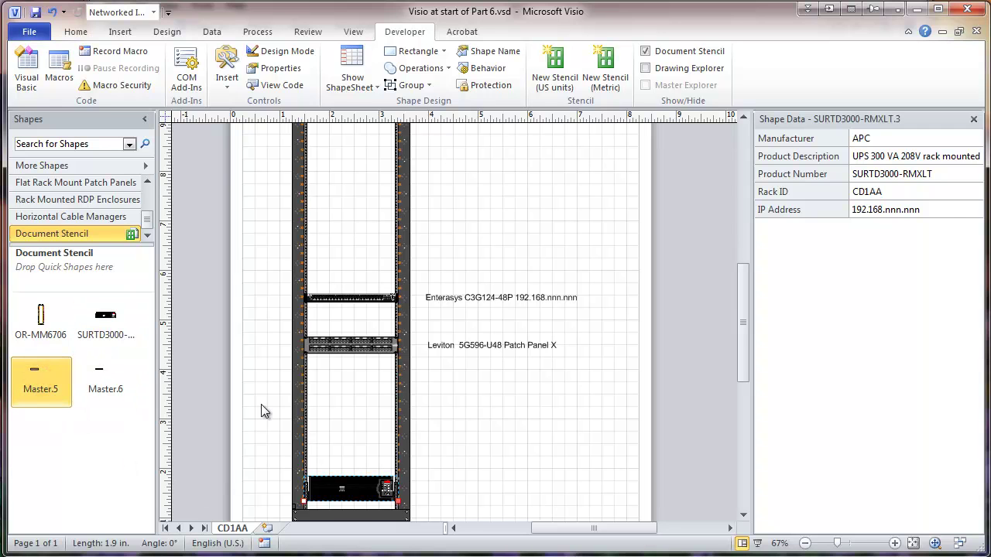
Step: Rename the Leviton patch panel master to its product number 5G596-U48
{"action": "left_click", "coordinate": [349, 345]}
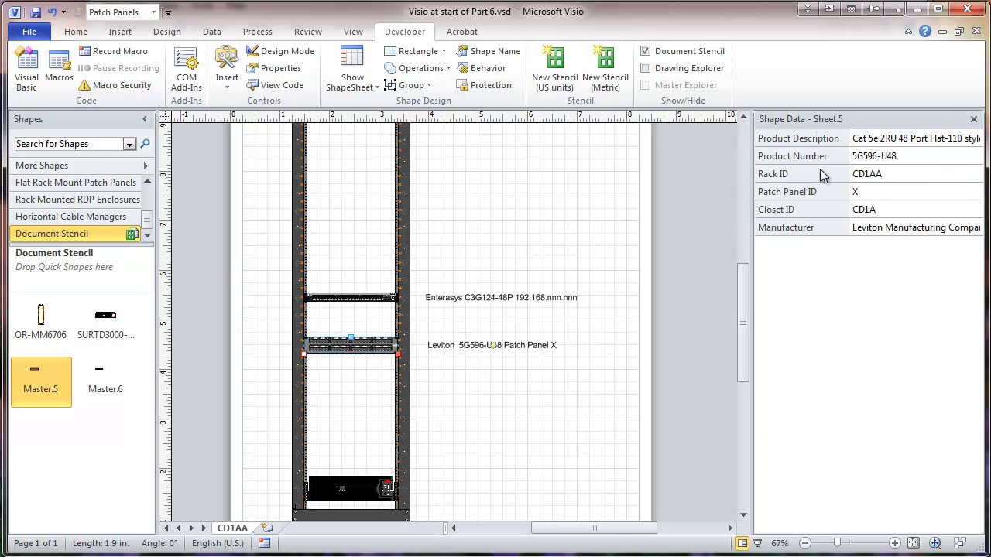
{"action": "left_click", "coordinate": [865, 158]}
{"action": "key", "text": "ctrl+c"}
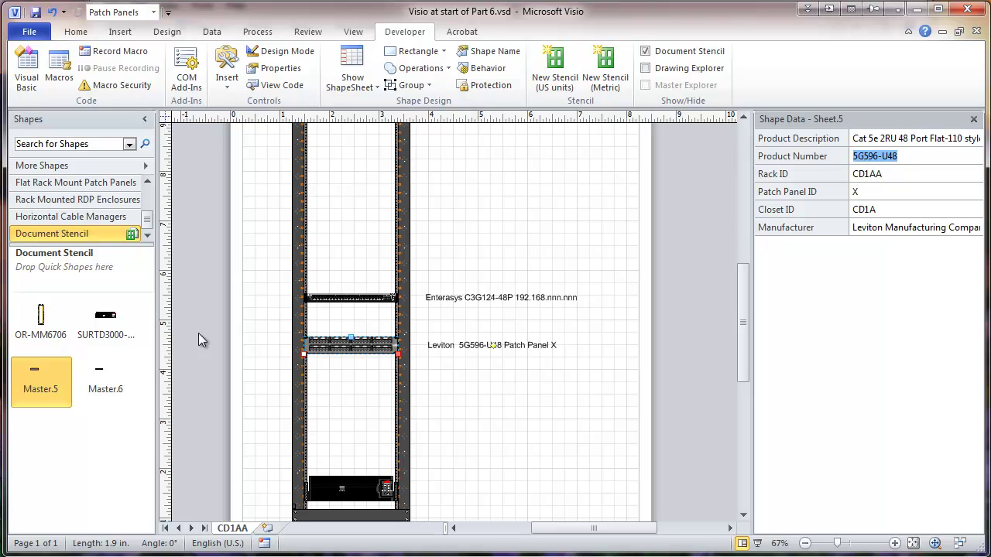
{"action": "right_click", "coordinate": [48, 393]}
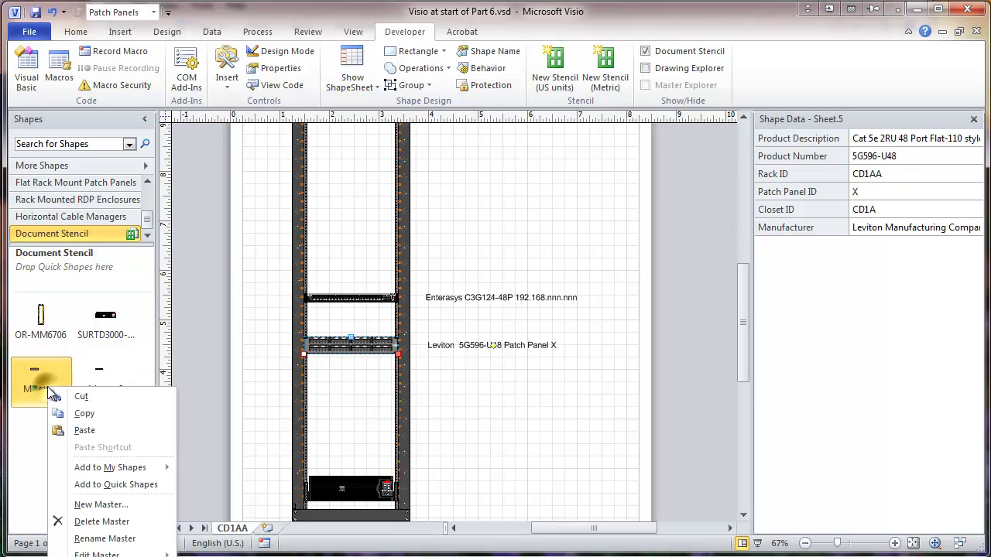
{"action": "left_click", "coordinate": [103, 540]}
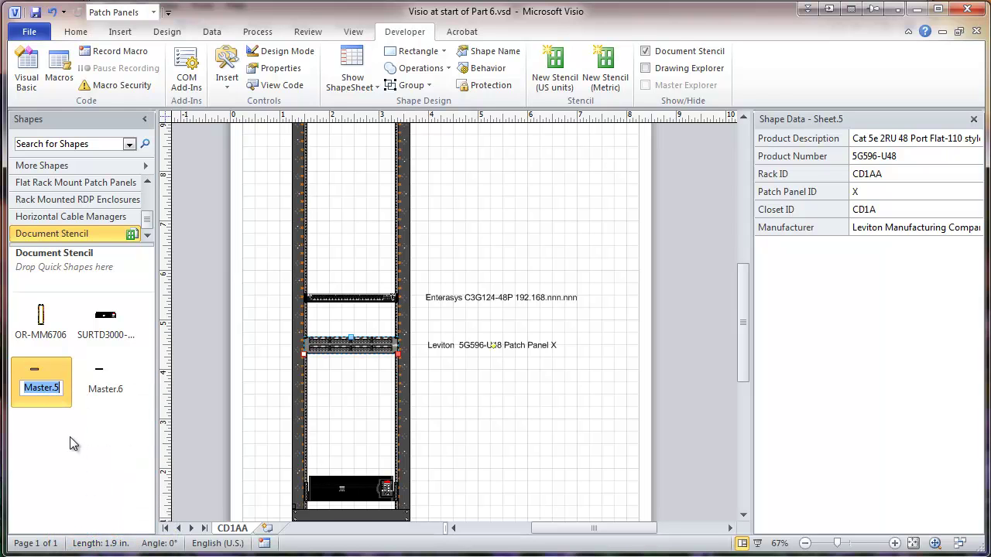
{"action": "key", "text": "ctrl+v"}
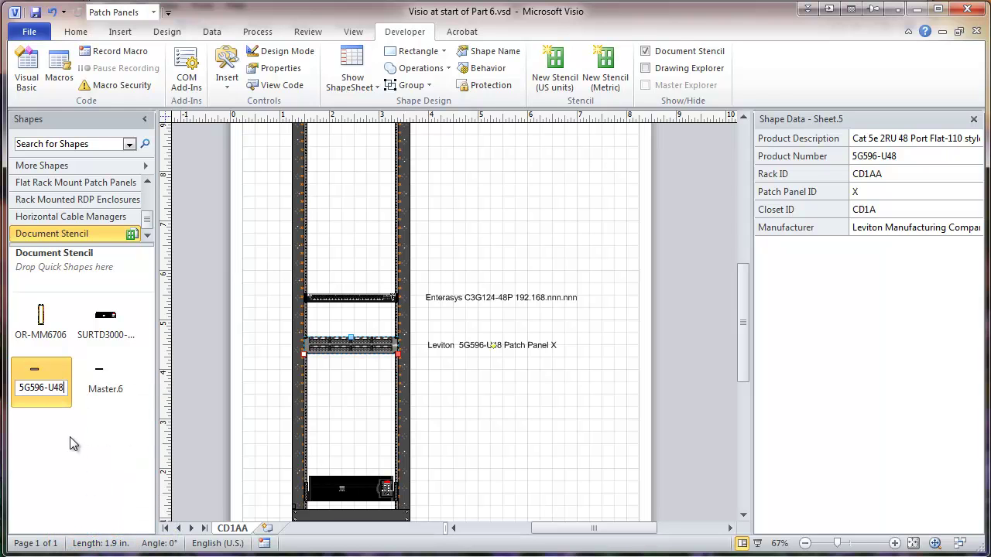
{"action": "left_click", "coordinate": [104, 391]}
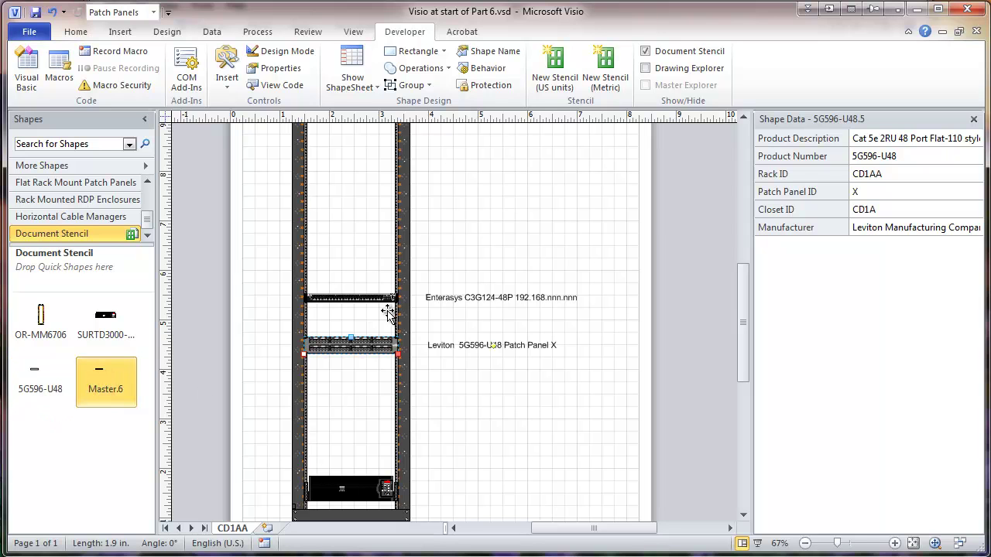
Step: Rename the Enterasys switch master to its product number C3G124-48P
{"action": "left_click", "coordinate": [354, 298]}
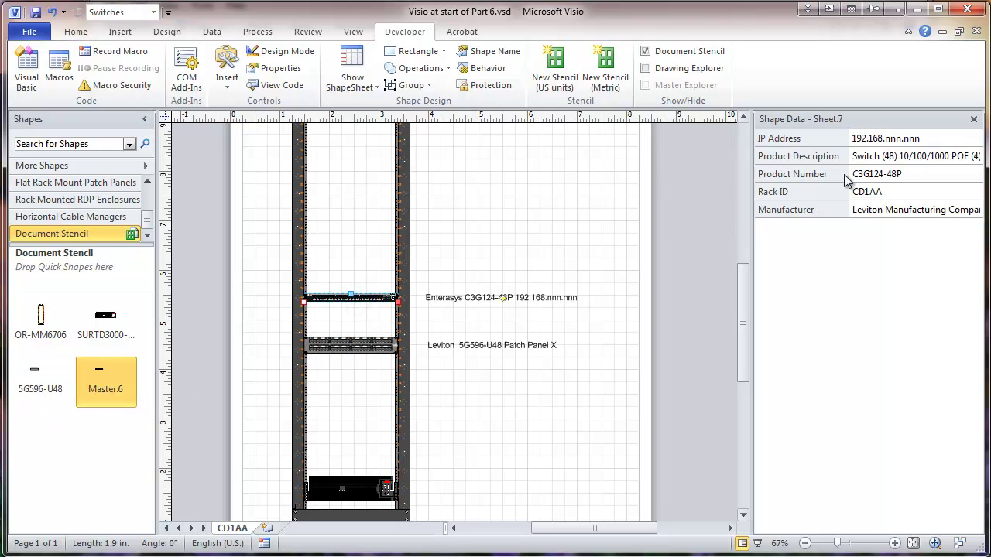
{"action": "left_click", "coordinate": [891, 174]}
{"action": "key", "text": "ctrl+c"}
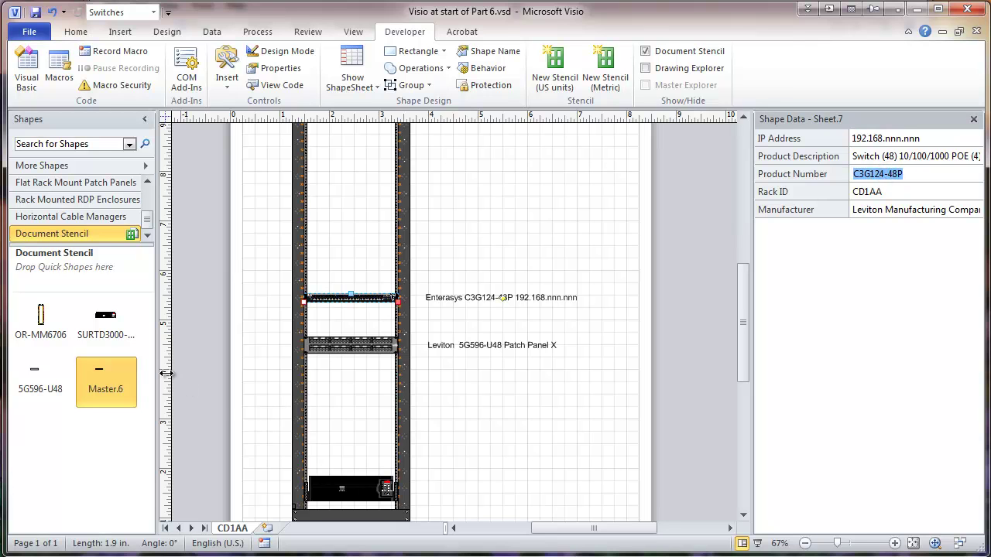
{"action": "right_click", "coordinate": [113, 379]}
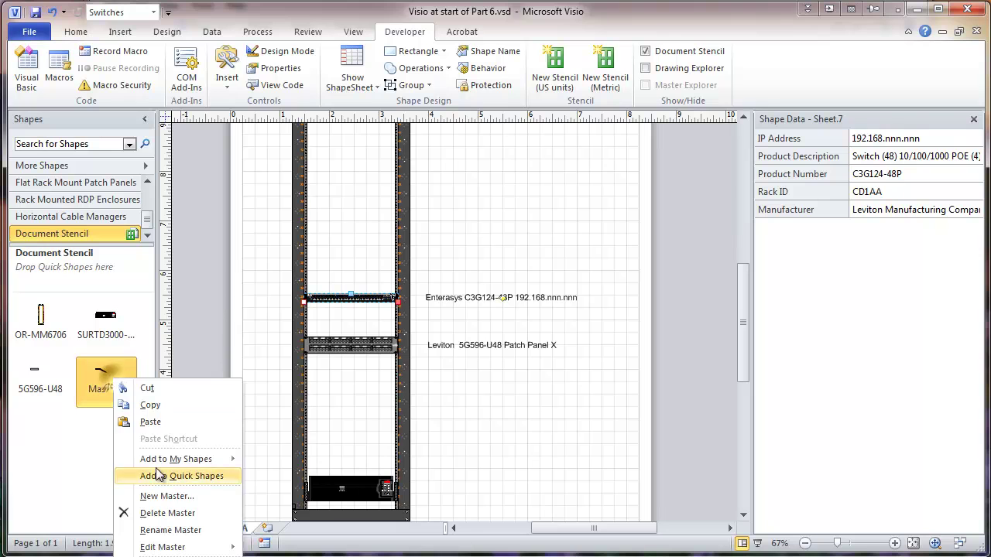
{"action": "left_click", "coordinate": [156, 531]}
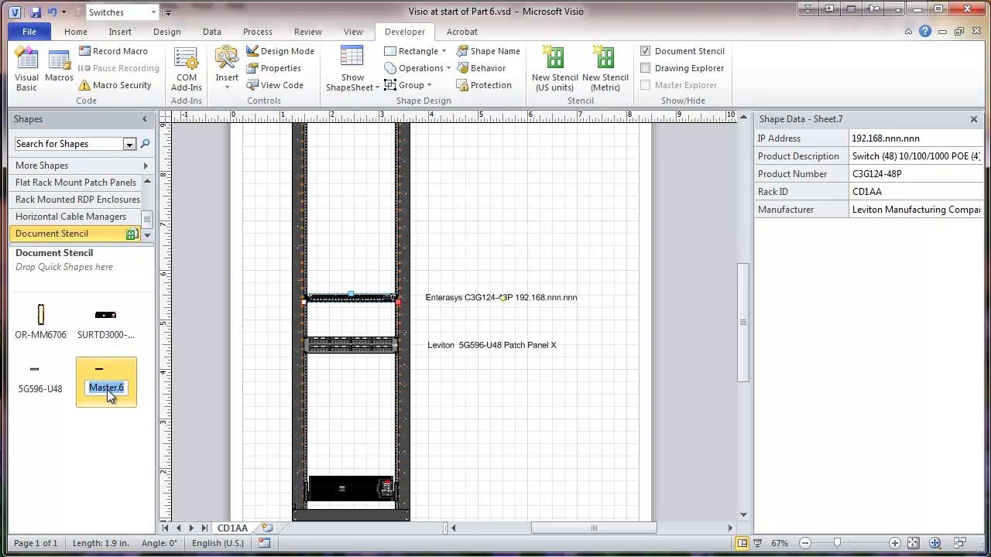
{"action": "key", "text": "ctrl+v"}
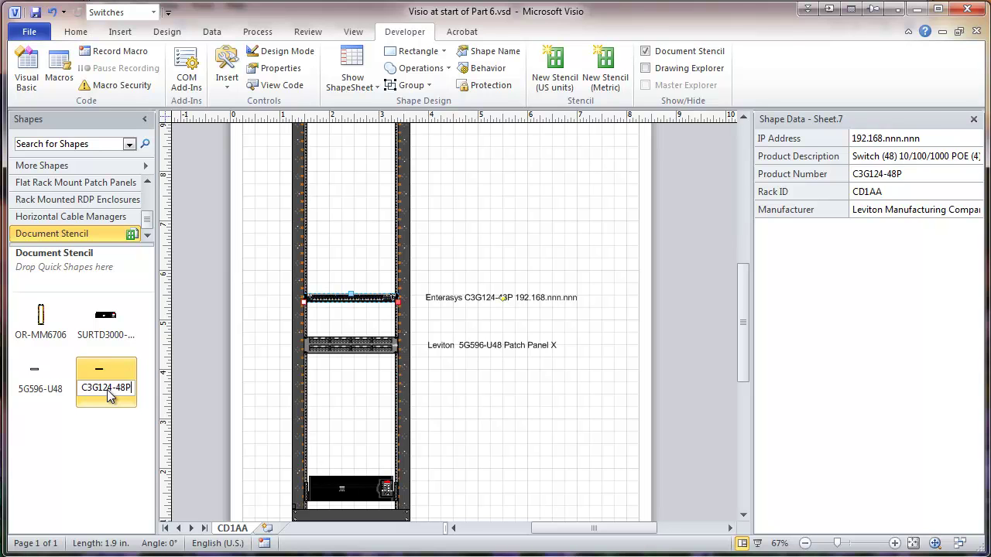
{"action": "left_click", "coordinate": [96, 435]}
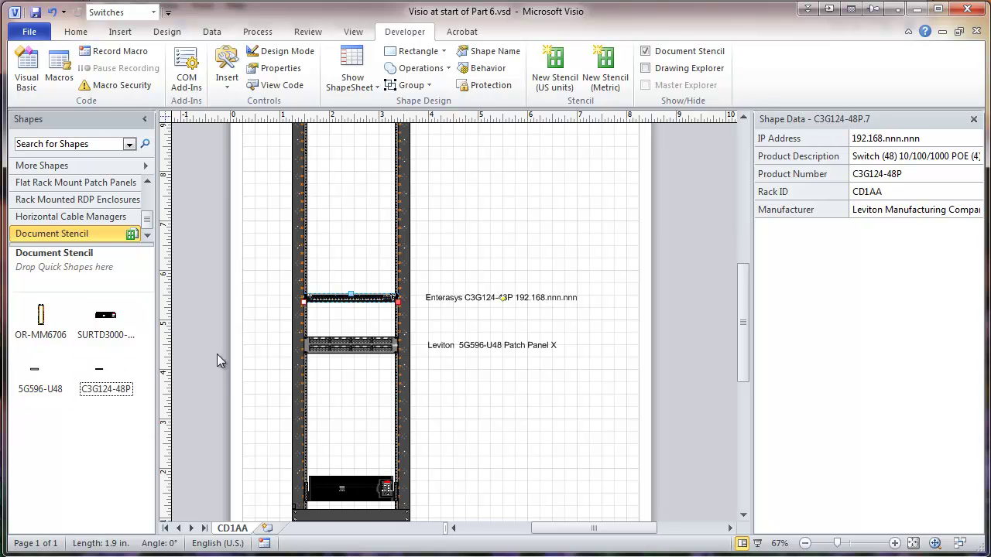
{"action": "left_click", "coordinate": [109, 327]}
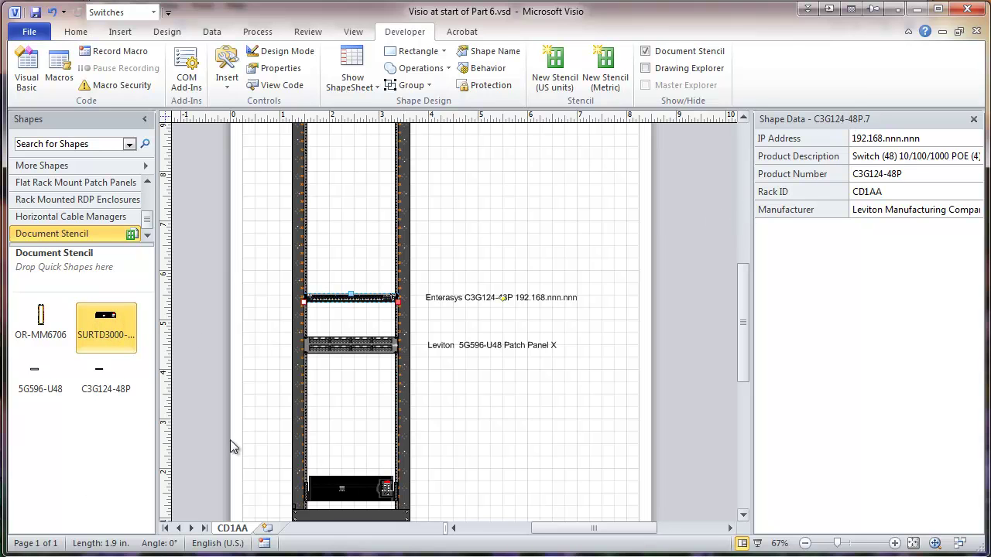
{"action": "left_click", "coordinate": [37, 333]}
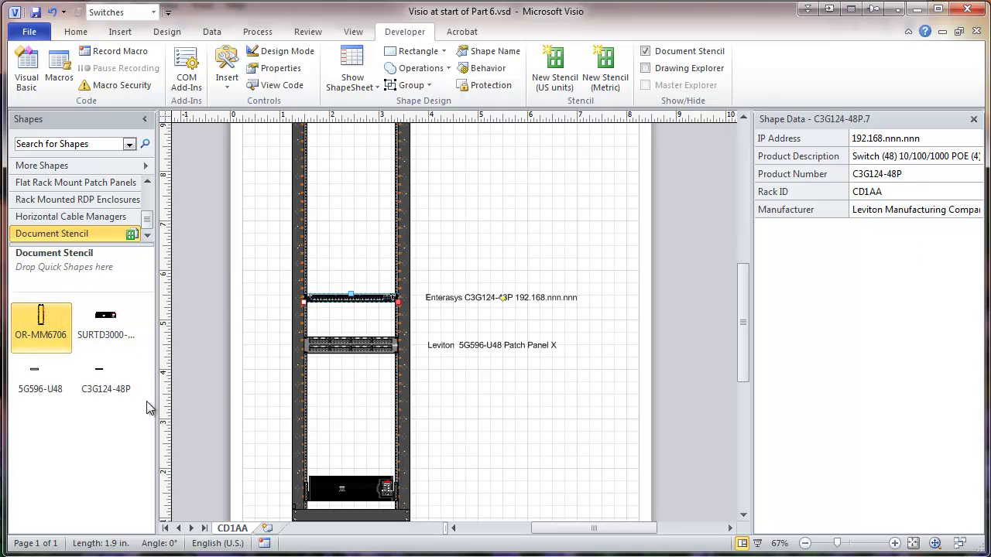
{"action": "left_click", "coordinate": [42, 387]}
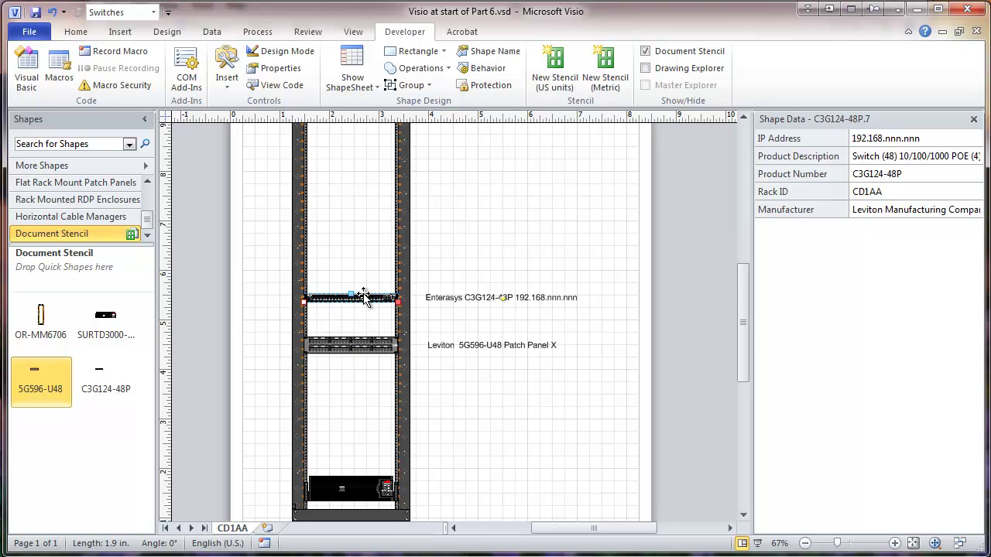
{"action": "left_click", "coordinate": [485, 411]}
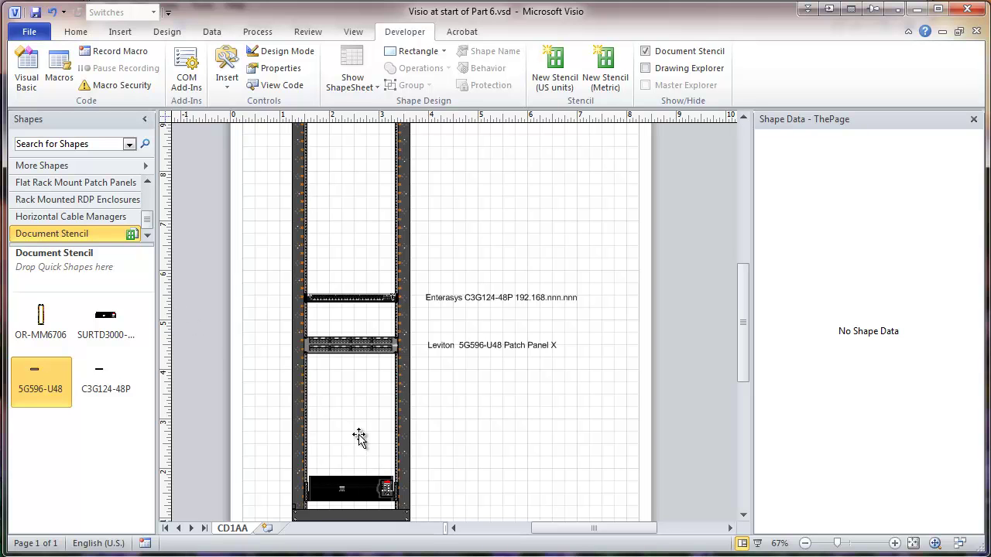
Step: Place a copy of the SURTD3000-RMXLT UPS on the page to the right of the rack
{"action": "left_click", "coordinate": [360, 488]}
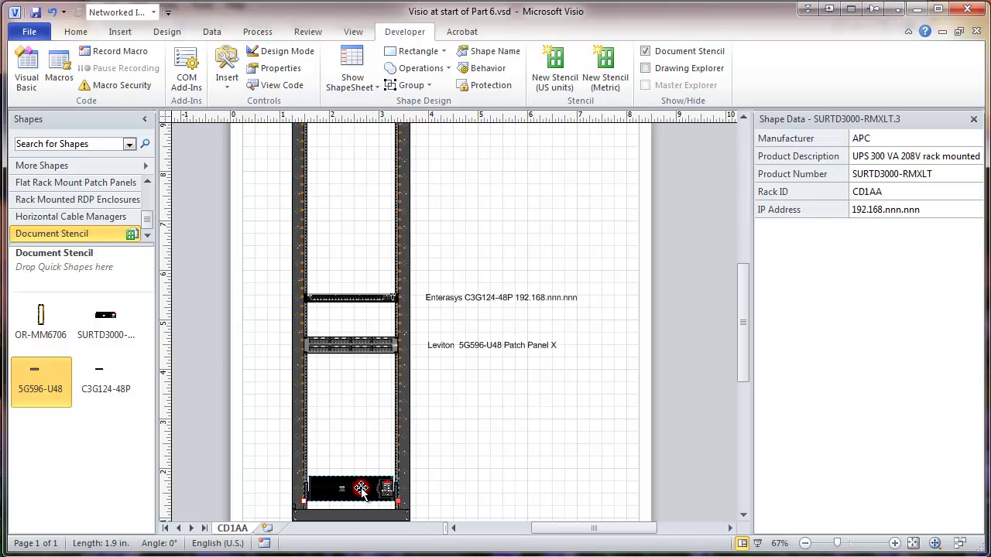
{"action": "left_click_drag", "start_coordinate": [360, 489], "coordinate": [531, 446]}
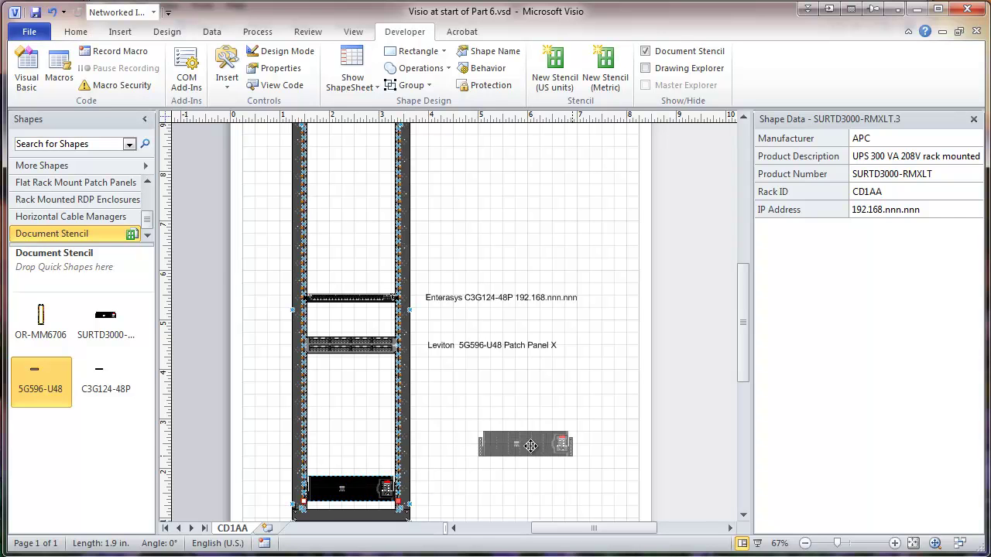
{"action": "left_click_drag", "start_coordinate": [531, 445], "coordinate": [531, 446]}
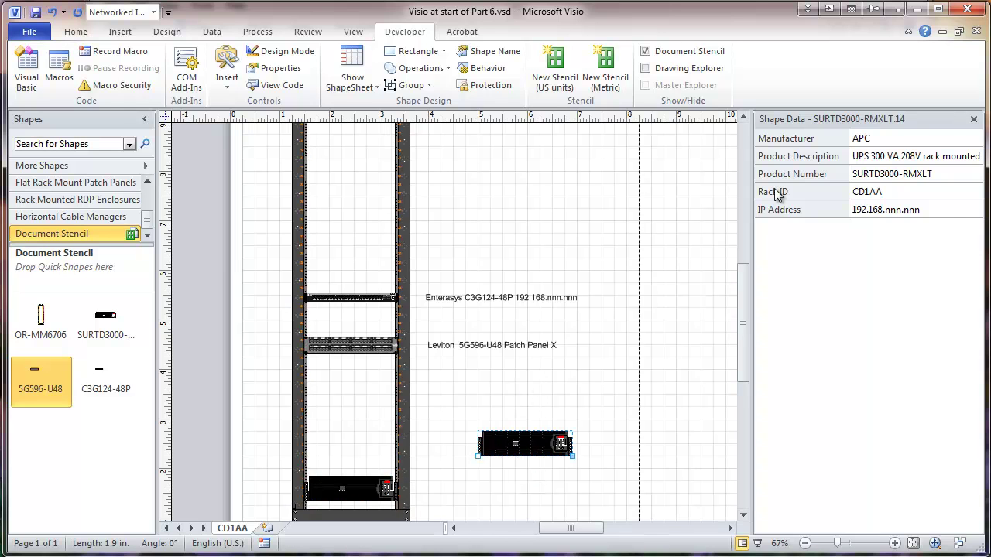
{"action": "left_click", "coordinate": [356, 485]}
{"action": "left_click", "coordinate": [515, 444]}
Step: Open the SURTD3000-RMXLT master in its own window with Edit Master Shape
{"action": "right_click", "coordinate": [101, 322]}
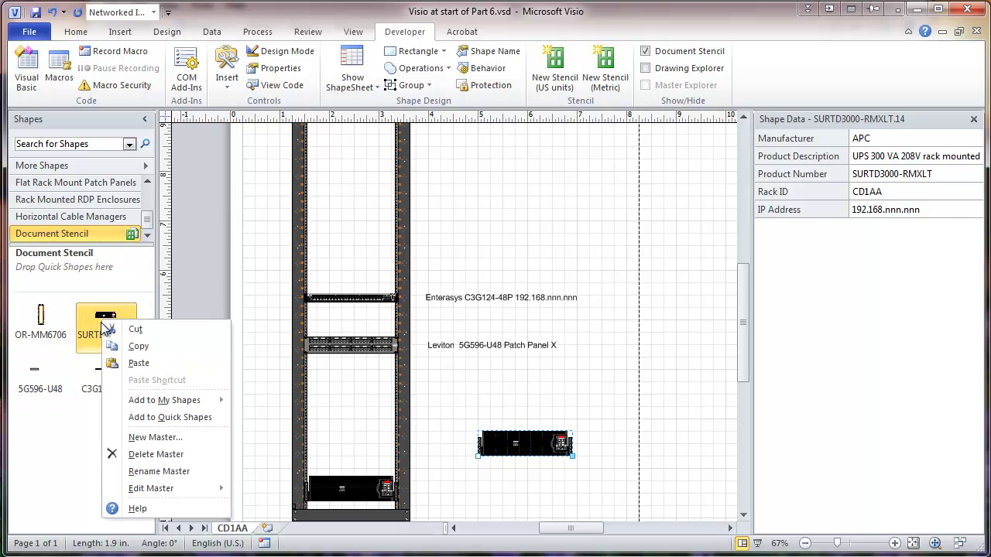
{"action": "mouse_move", "coordinate": [146, 493]}
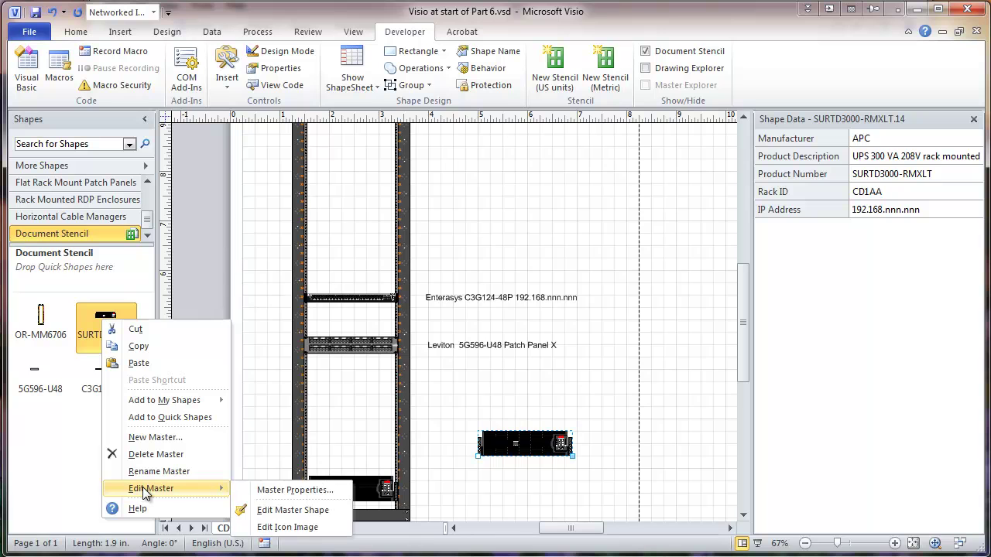
{"action": "left_click", "coordinate": [273, 510]}
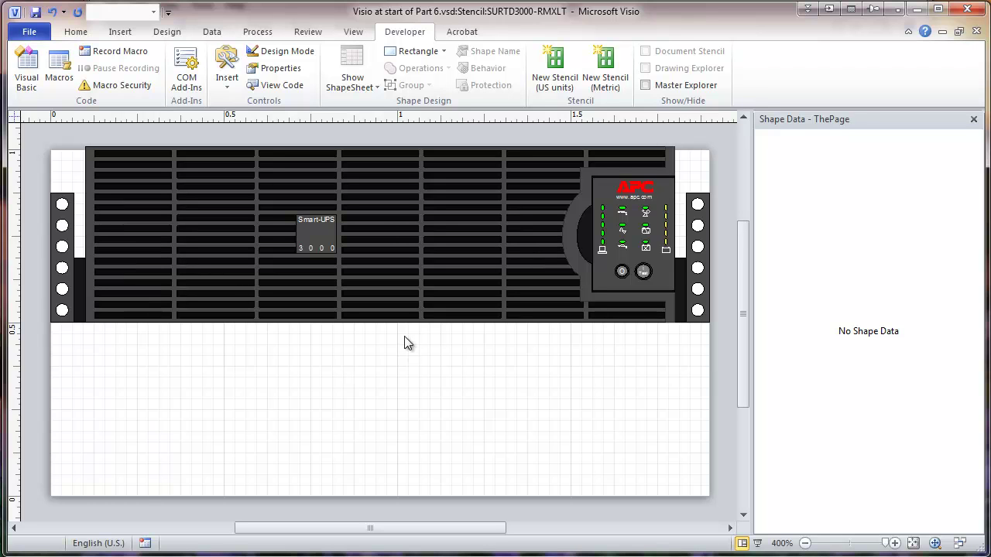
Step: Open the SURTD3000RMXLT group inside the UPS master for editing
{"action": "left_click", "coordinate": [616, 273]}
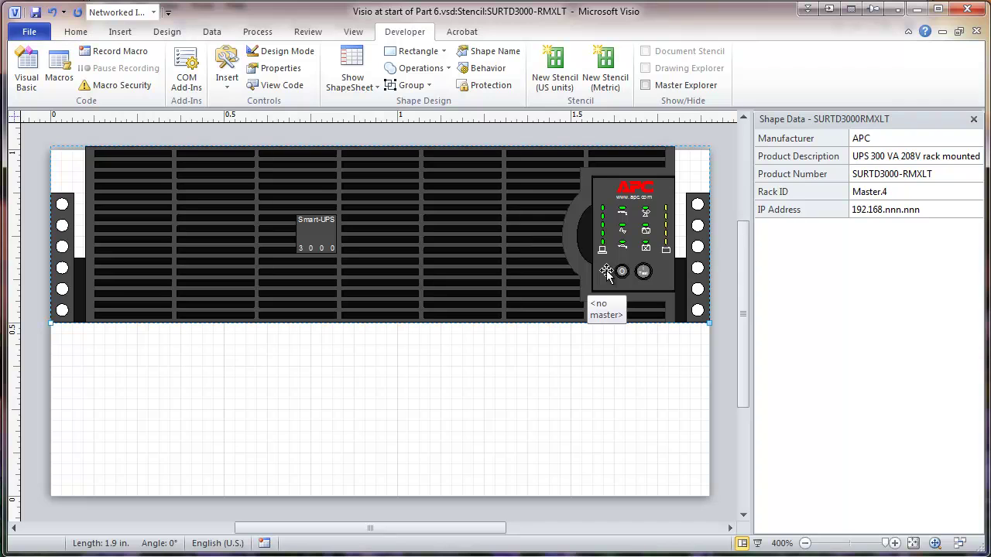
{"action": "left_click", "coordinate": [604, 270]}
{"action": "left_click", "coordinate": [600, 267]}
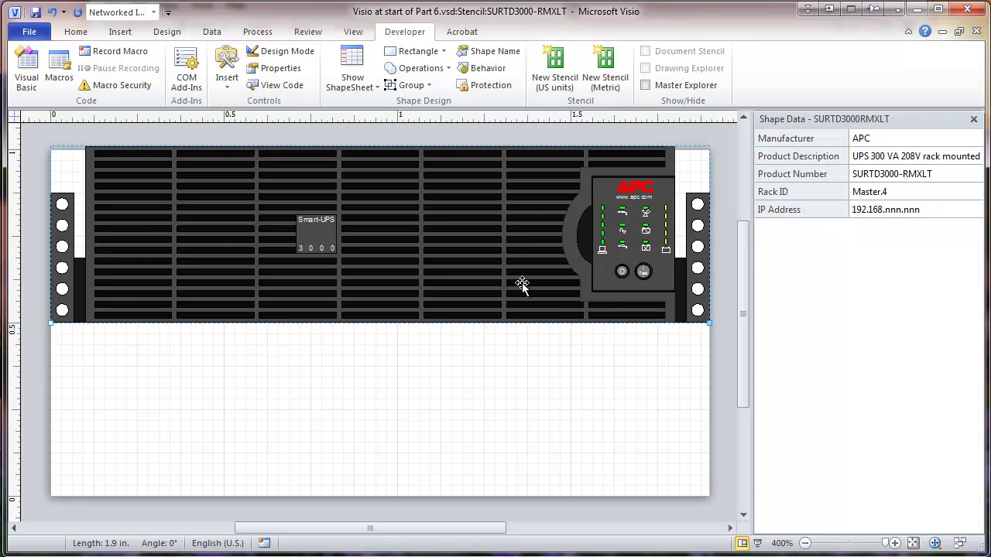
{"action": "right_click", "coordinate": [577, 273]}
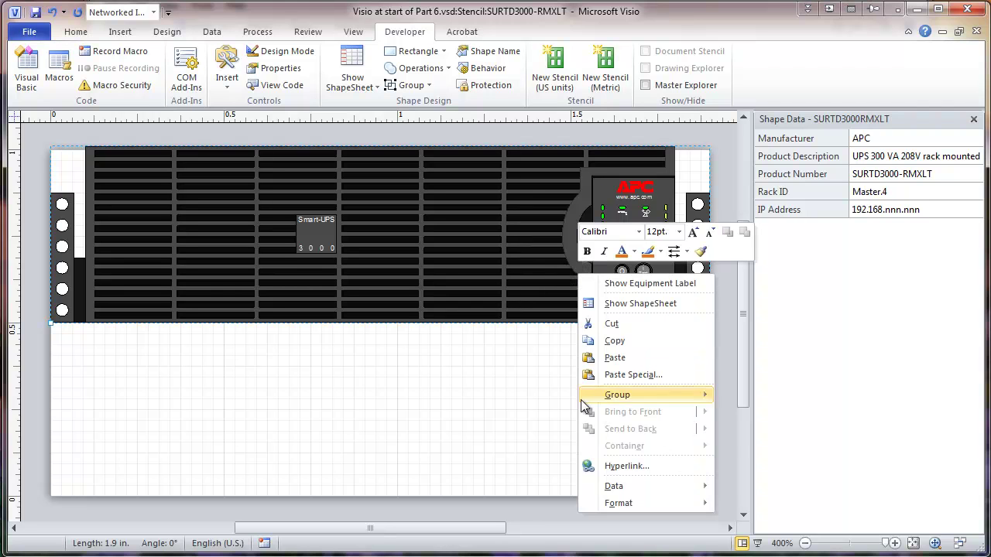
{"action": "mouse_move", "coordinate": [638, 402]}
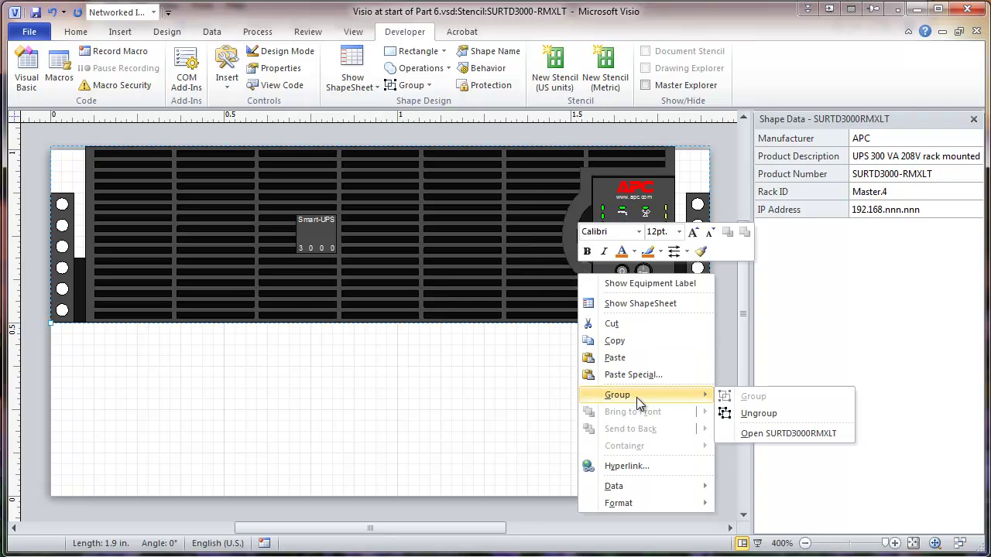
{"action": "left_click", "coordinate": [762, 432]}
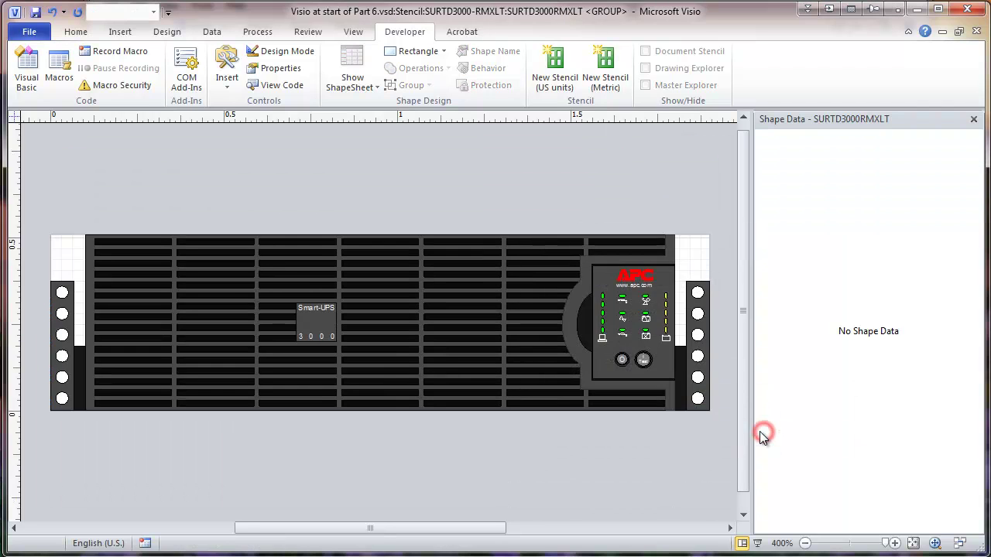
Step: Ungroup the UPS picture into separate pieces and select the APC control panel
{"action": "left_click", "coordinate": [623, 304]}
{"action": "right_click", "coordinate": [623, 304]}
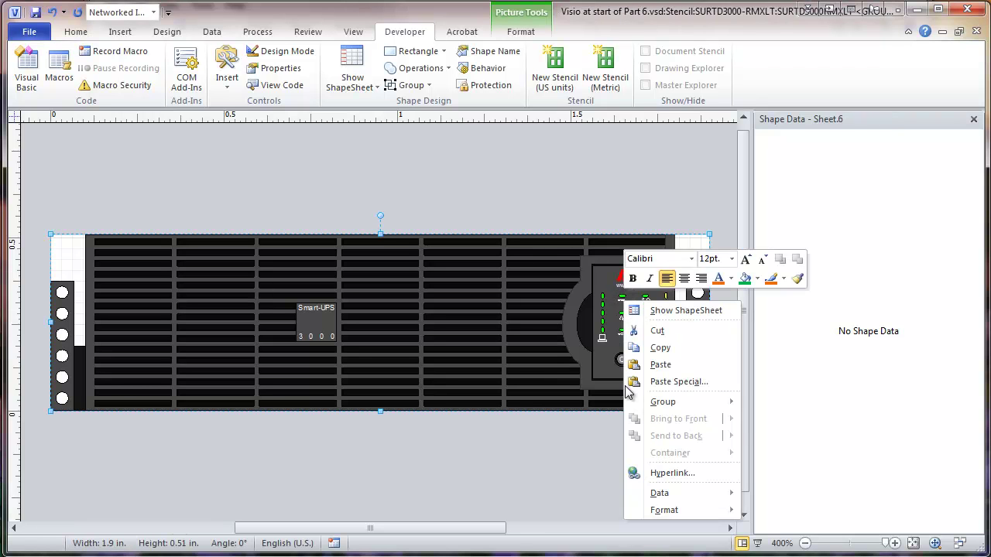
{"action": "mouse_move", "coordinate": [678, 404]}
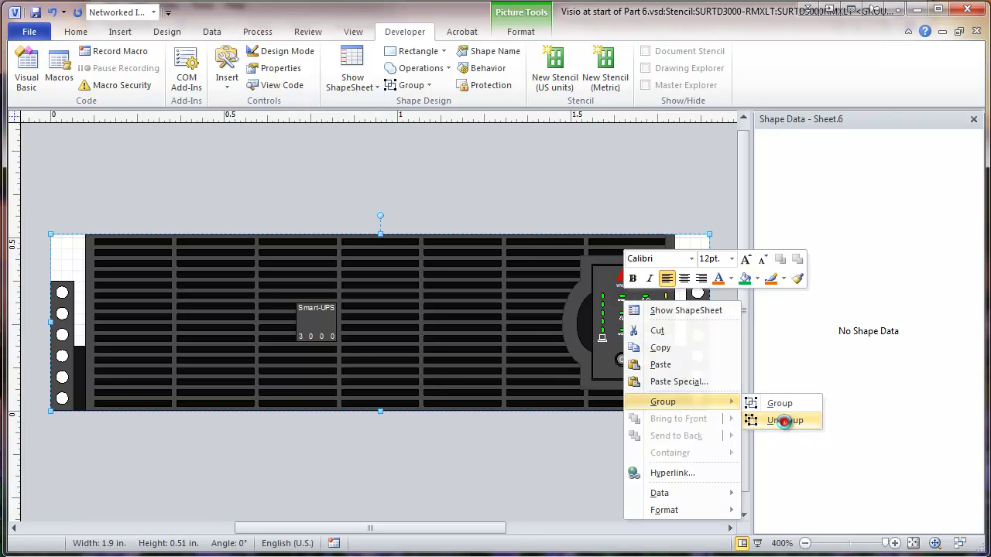
{"action": "left_click", "coordinate": [776, 420]}
{"action": "key", "text": "Escape"}
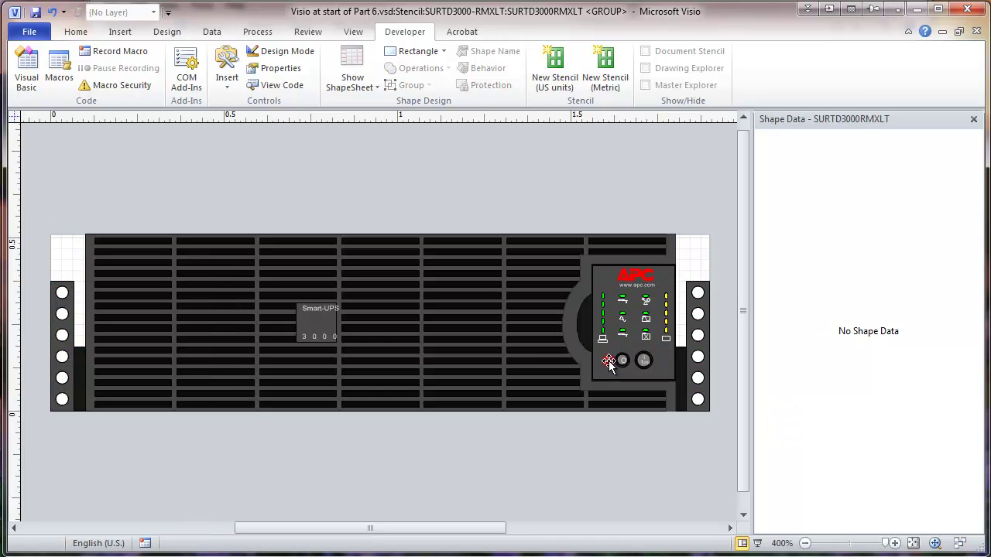
{"action": "left_click", "coordinate": [600, 372]}
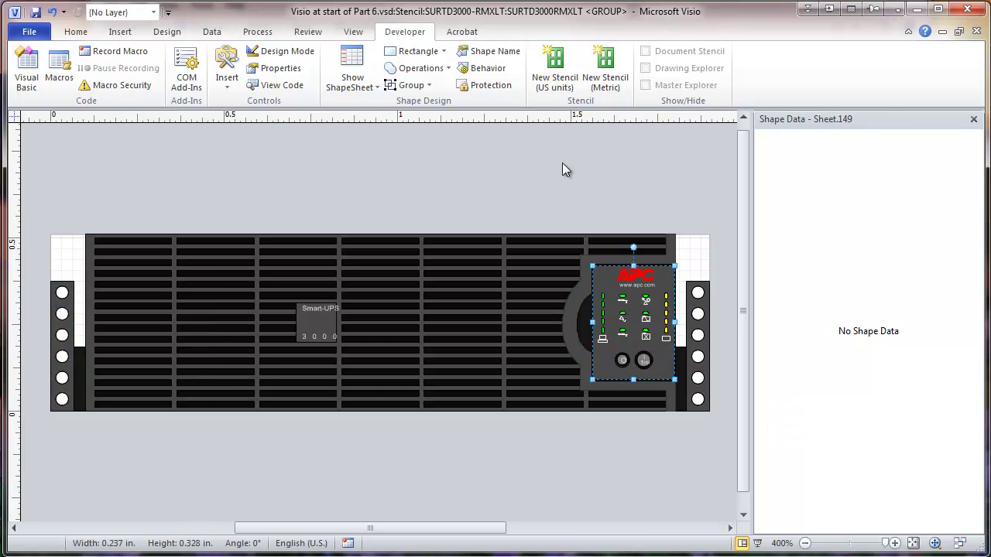
{"action": "left_click", "coordinate": [76, 32]}
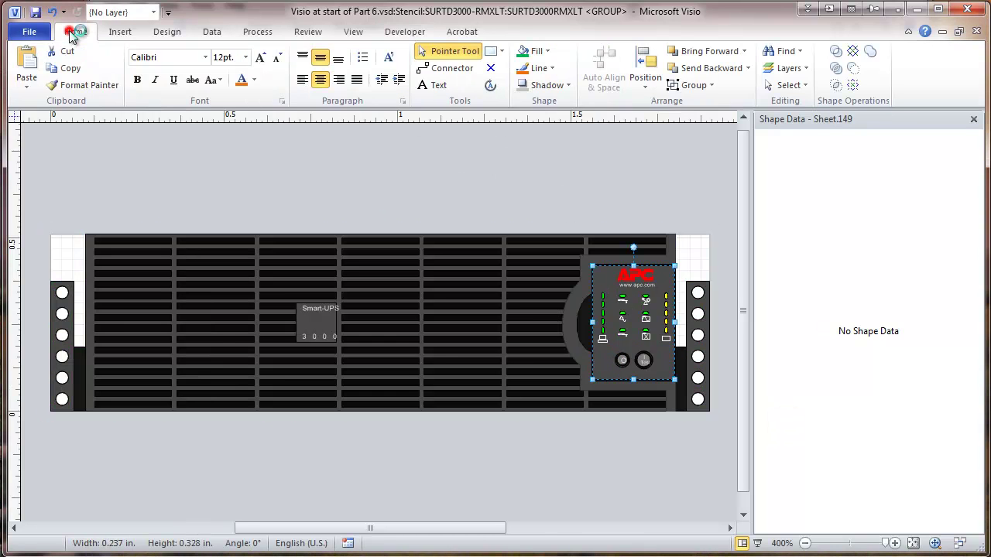
Step: Fill the UPS master's APC control panel with yellow
{"action": "left_click", "coordinate": [549, 54]}
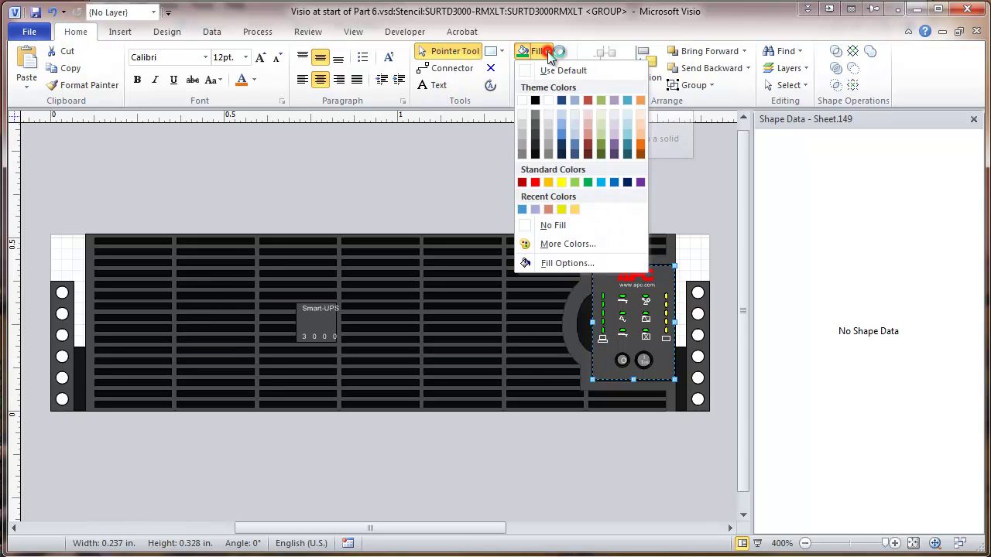
{"action": "left_click", "coordinate": [561, 182]}
{"action": "left_click", "coordinate": [477, 187]}
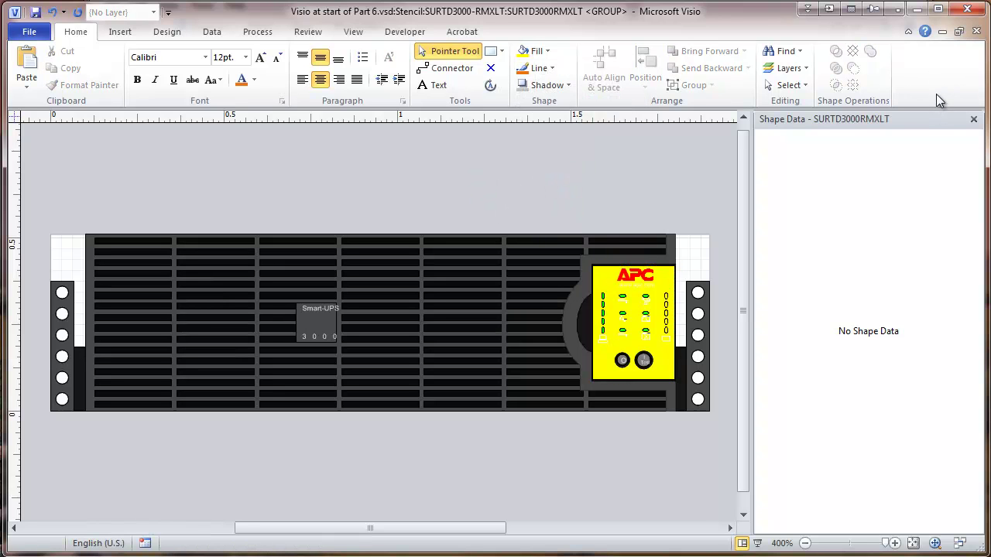
Step: Close the group and master editing windows, updating the master and all its instances
{"action": "left_click", "coordinate": [976, 31]}
{"action": "left_click", "coordinate": [976, 31]}
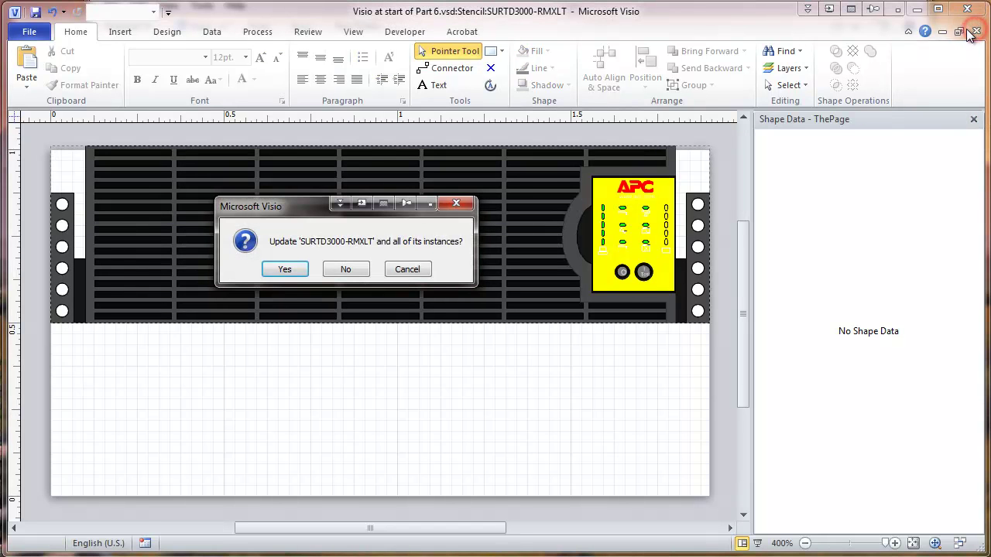
{"action": "left_click", "coordinate": [285, 270]}
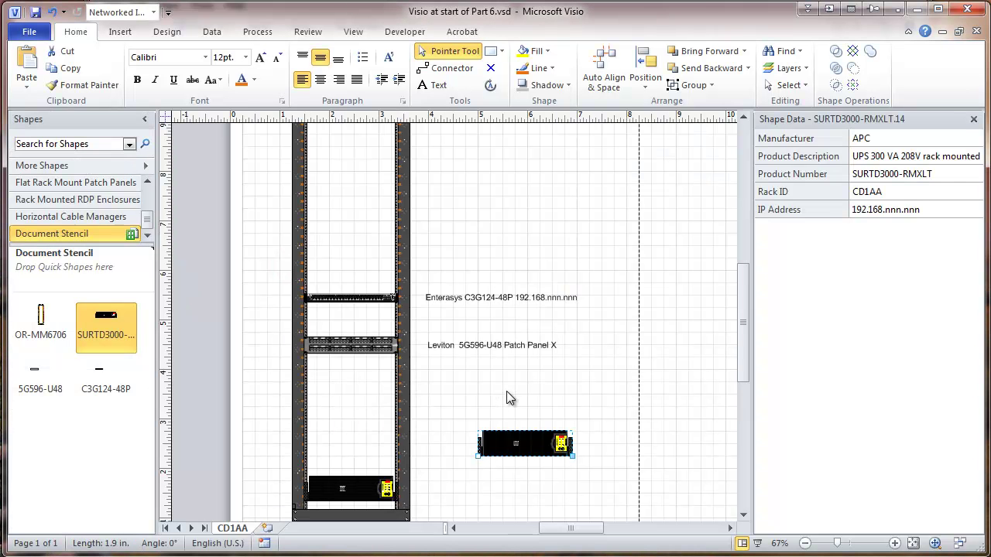
Step: Review both SURTD3000-RMXLT UPS units with yellow control panels and show the Developer tools
{"action": "left_click", "coordinate": [508, 385]}
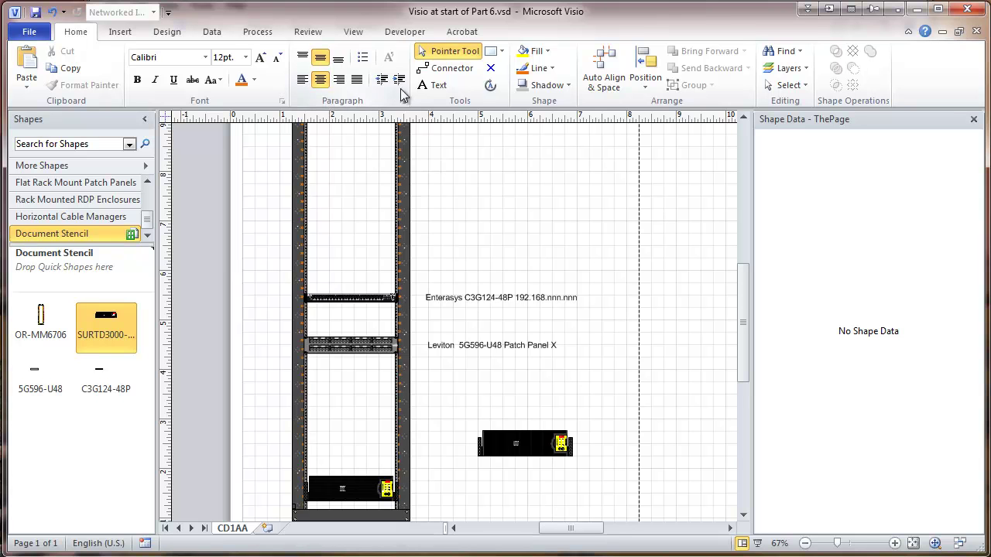
{"action": "left_click", "coordinate": [394, 31]}
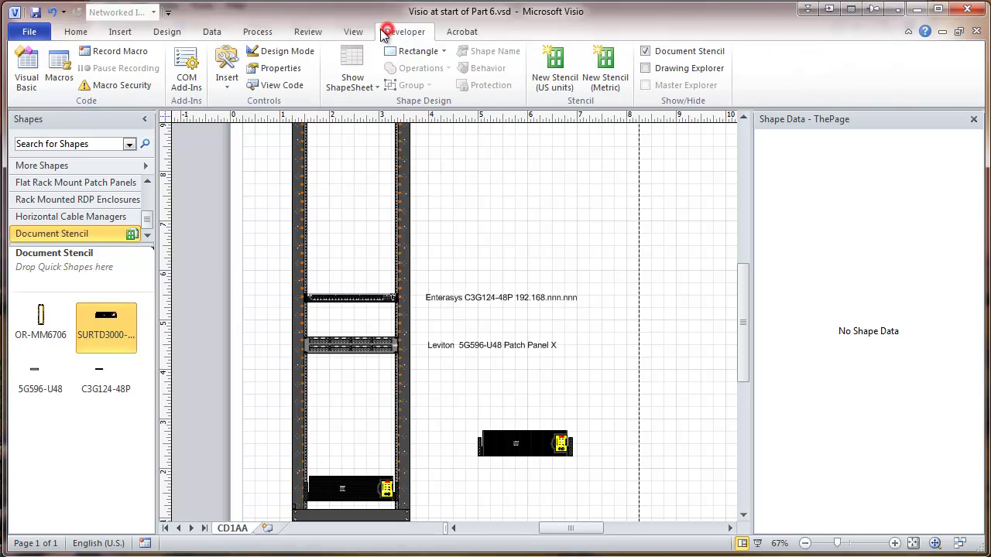
Step: Create a new stencil and copy the OR-MM6706, SURTD3000, C3G124-48P and 5G596-U48 masters
{"action": "left_click", "coordinate": [566, 70]}
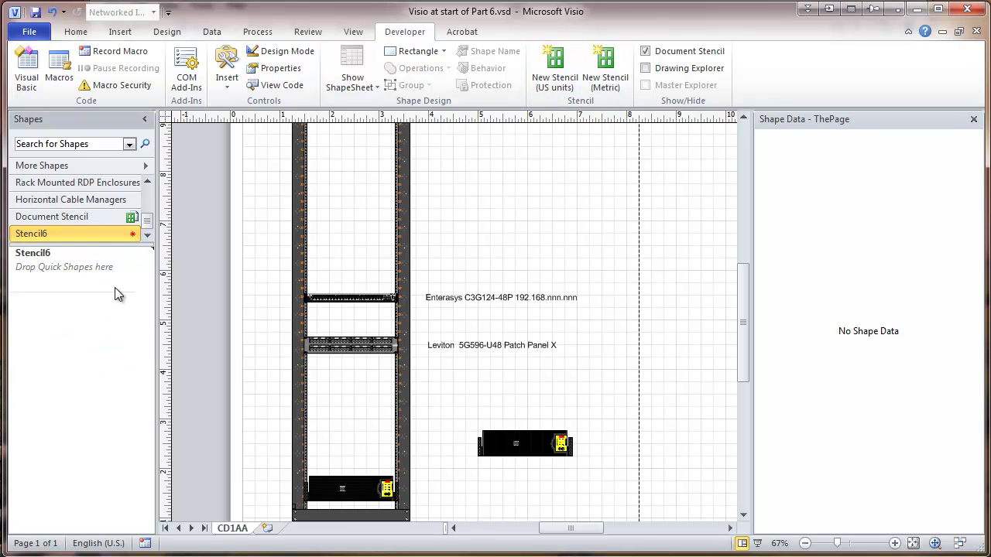
{"action": "left_click", "coordinate": [58, 221]}
{"action": "left_click", "coordinate": [38, 308]}
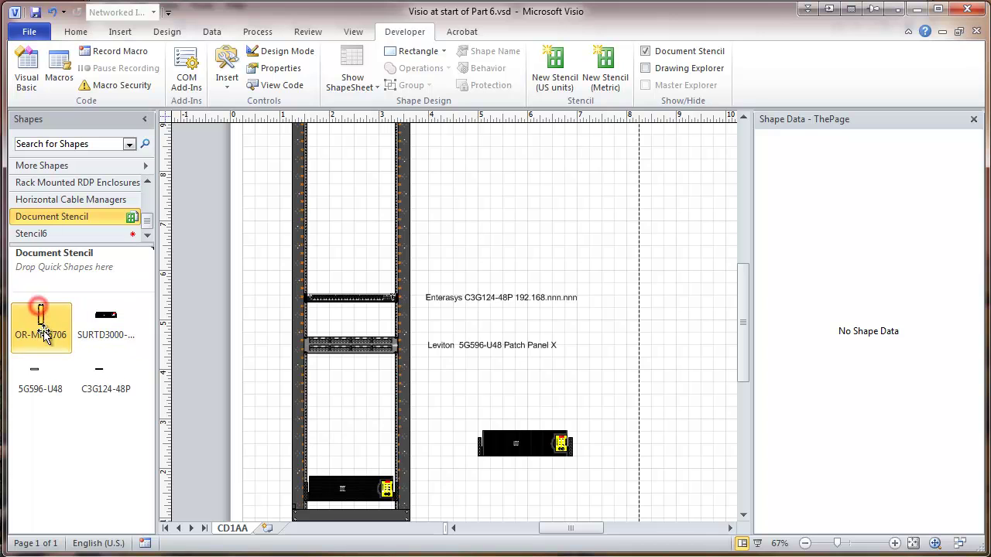
{"action": "left_click", "coordinate": [112, 321], "text": "ctrl"}
{"action": "left_click", "coordinate": [108, 391], "text": "ctrl"}
{"action": "left_click", "coordinate": [53, 383], "text": "ctrl"}
{"action": "right_click", "coordinate": [53, 383]}
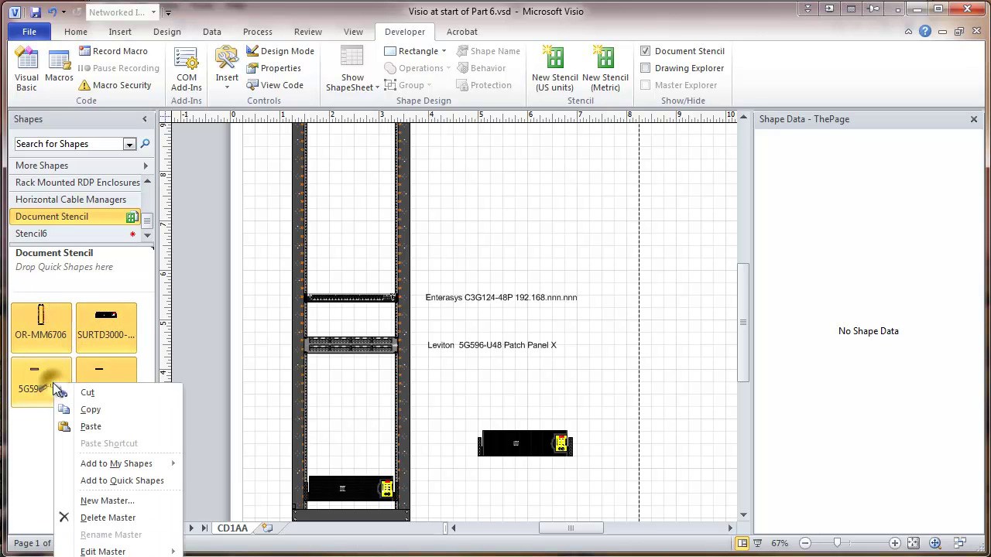
{"action": "left_click", "coordinate": [91, 410]}
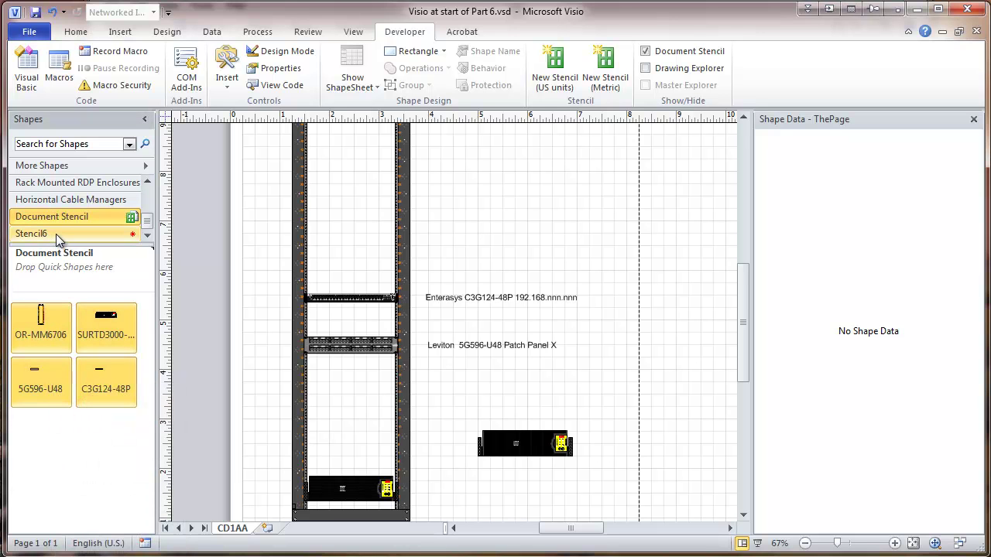
Step: Paste the four copied masters into Stencil6
{"action": "left_click", "coordinate": [56, 234]}
{"action": "right_click", "coordinate": [55, 327]}
{"action": "left_click", "coordinate": [91, 370]}
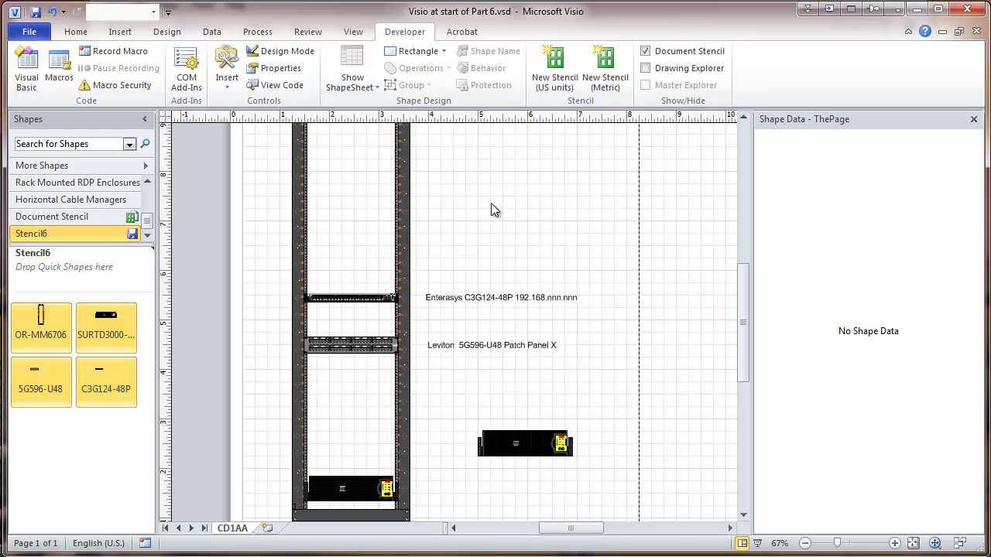
{"action": "left_click", "coordinate": [475, 218]}
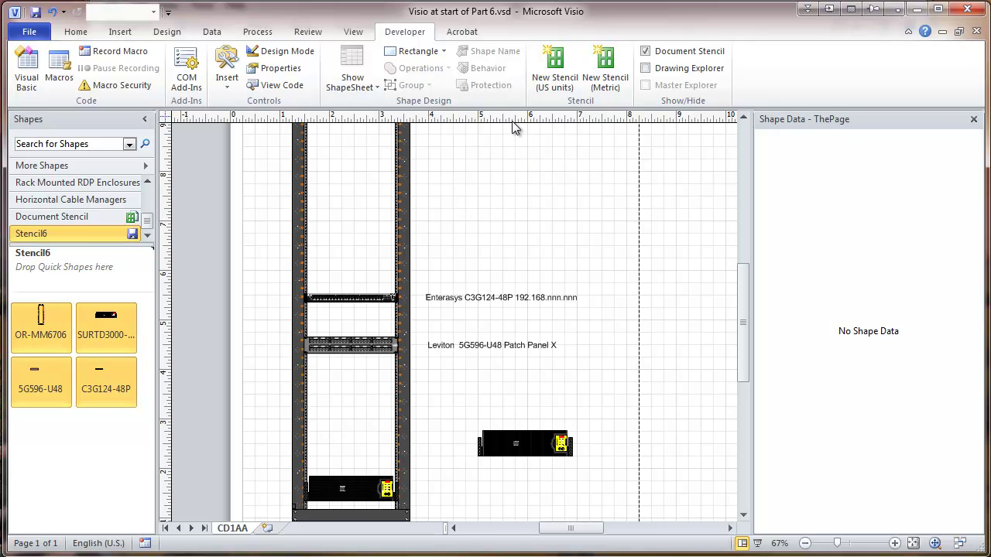
{"action": "left_click", "coordinate": [353, 31]}
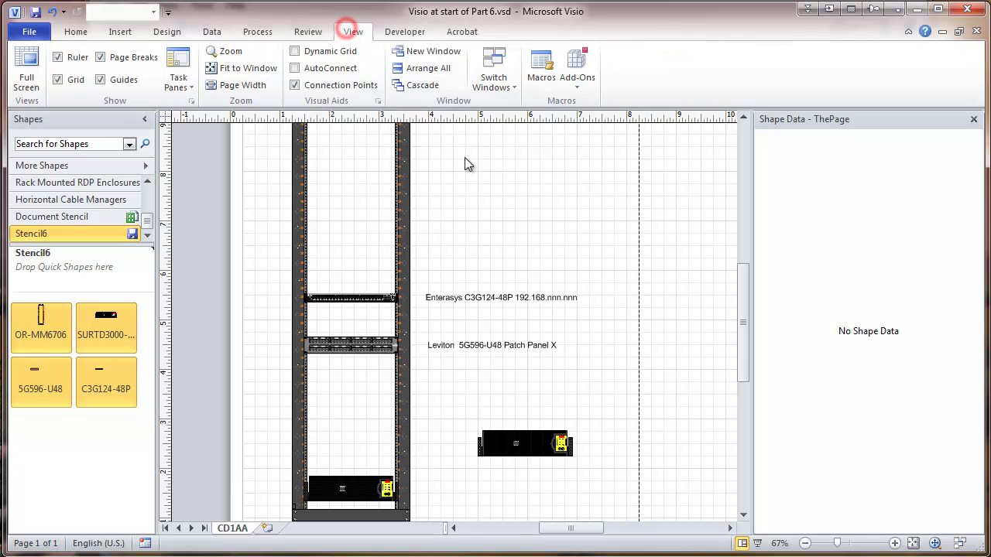
{"action": "left_click", "coordinate": [495, 83]}
{"action": "left_click", "coordinate": [507, 104]}
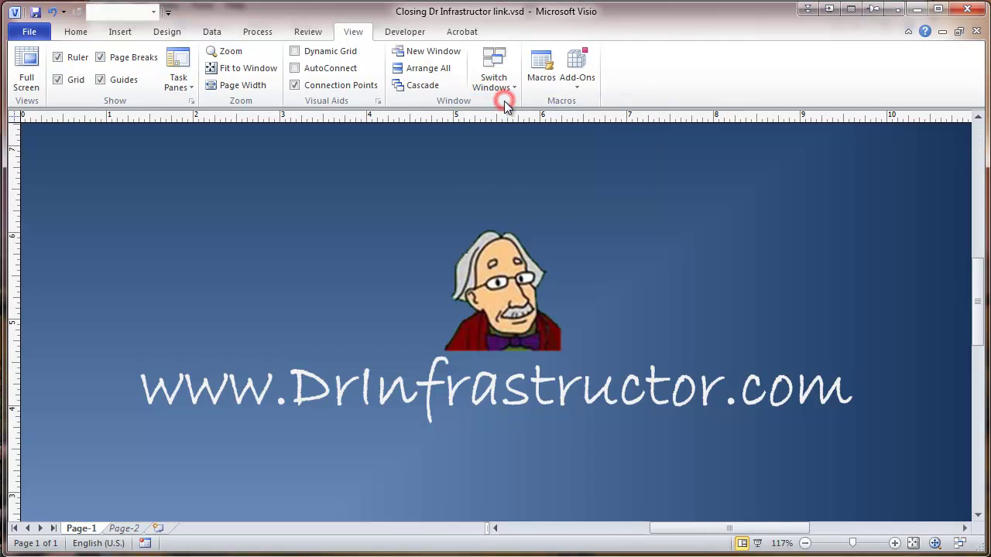